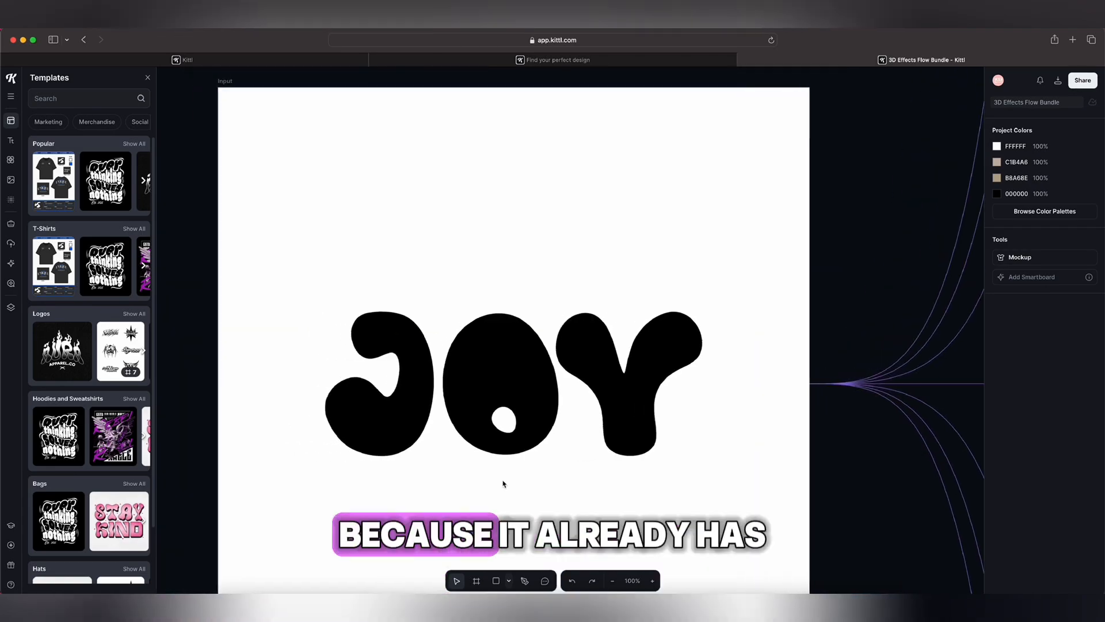
- In the white-background floral smartboard's prompt, replace JOY with JAWYLIN and describe the flowers as pink and purple
click(506, 482)
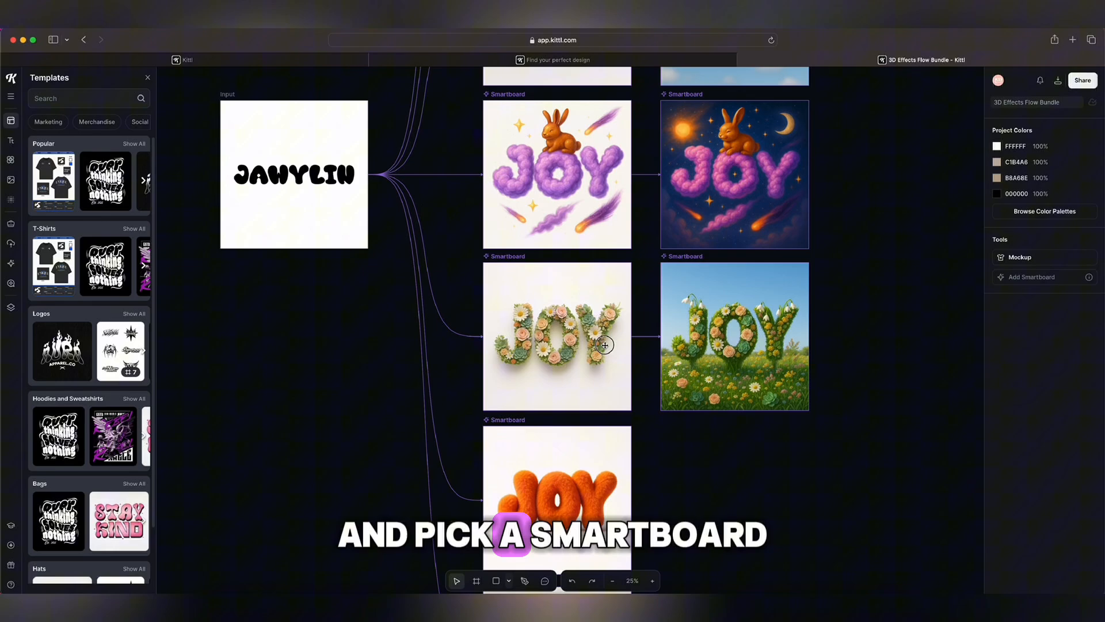
click(605, 345)
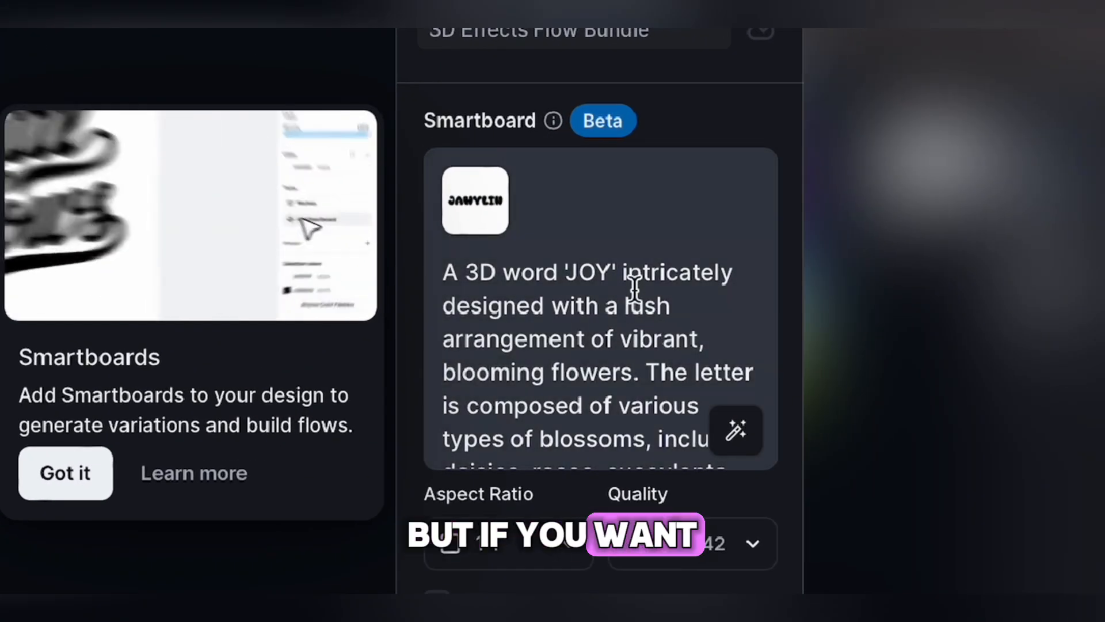
double_click(586, 272)
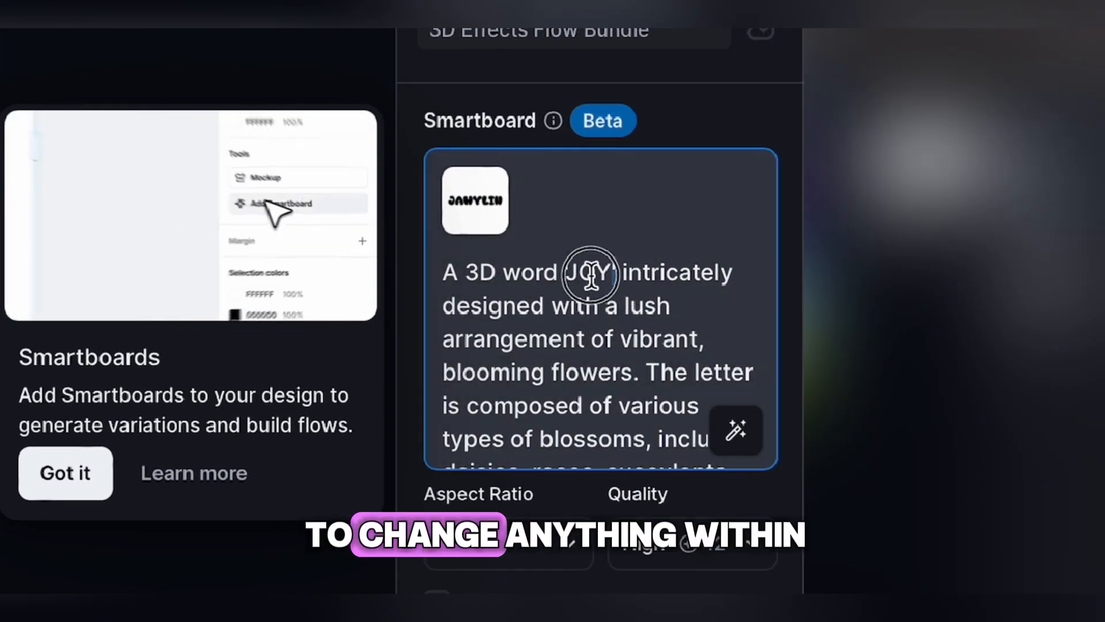
text(JAWYLIN)
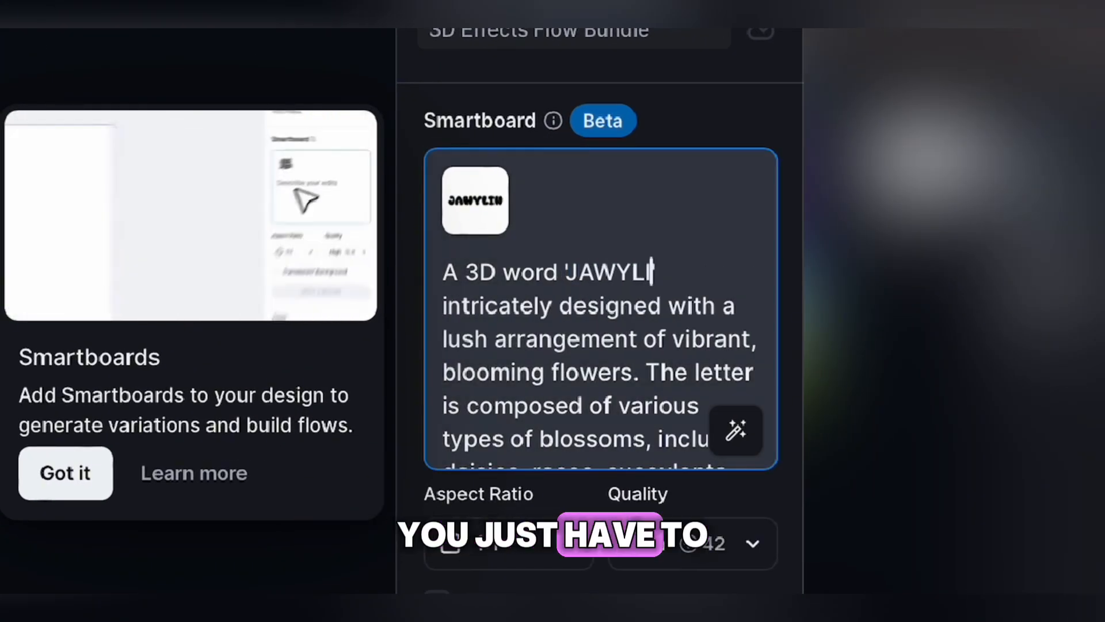
scroll(522, 290, down, 2)
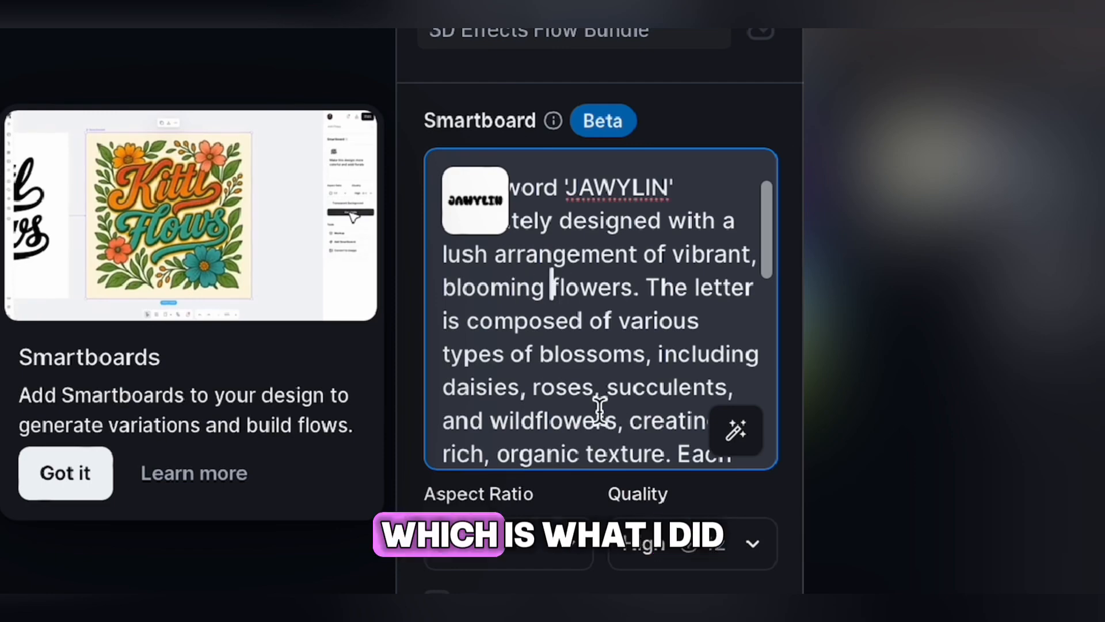
text(pink and purple)
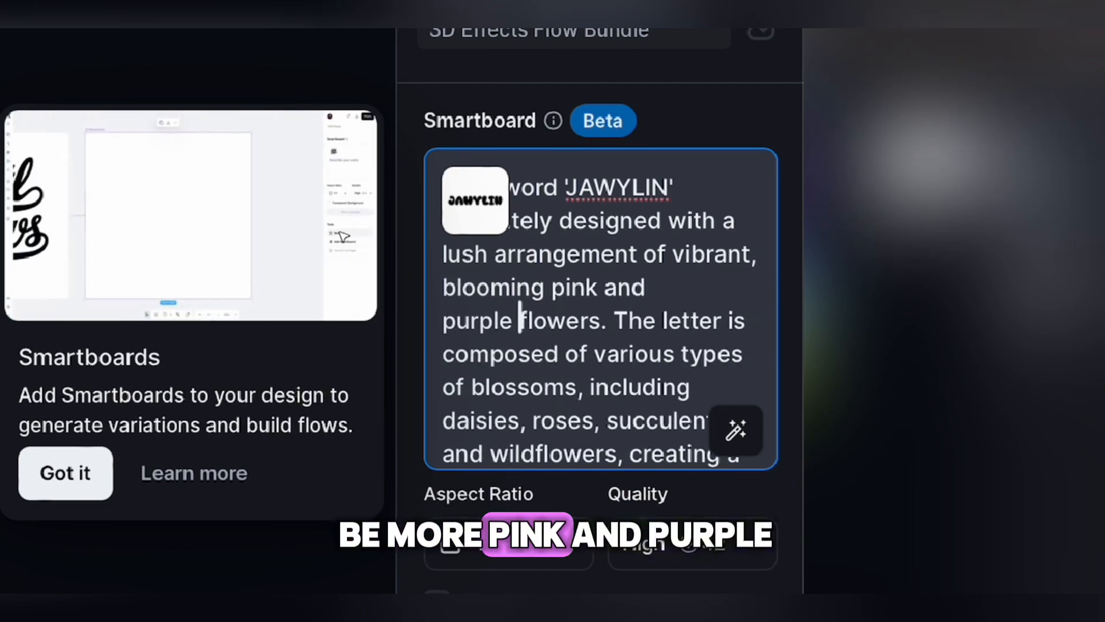
- Describe a pastel pink background in the floral smartboard's prompt and regenerate the design
scroll(691, 264, down, 3)
double_click(692, 267)
text(pastel pi)
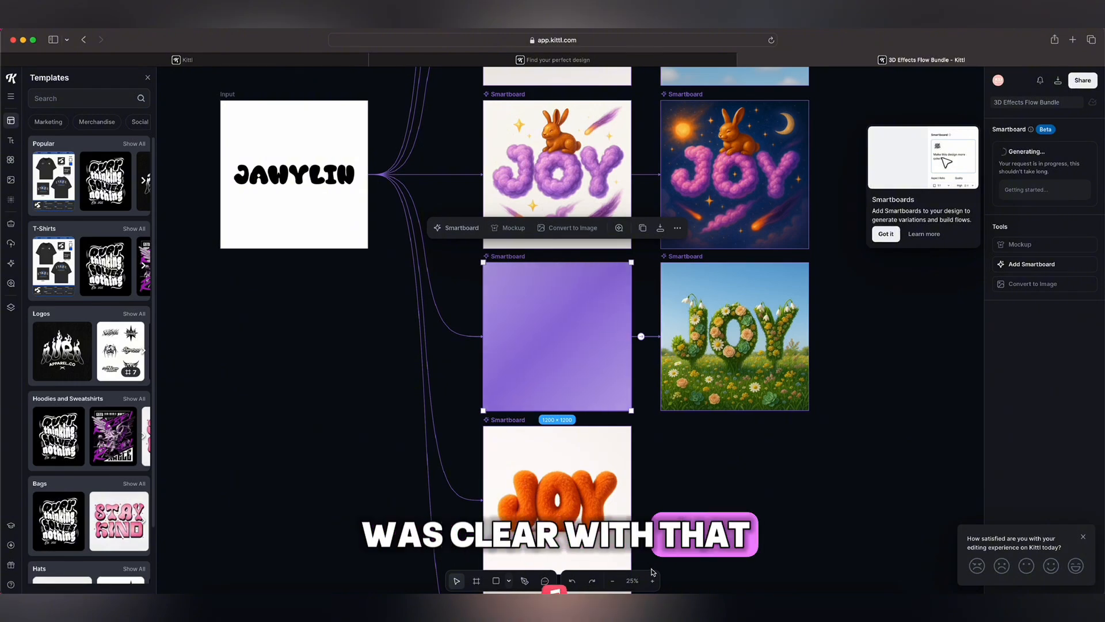
click(652, 580)
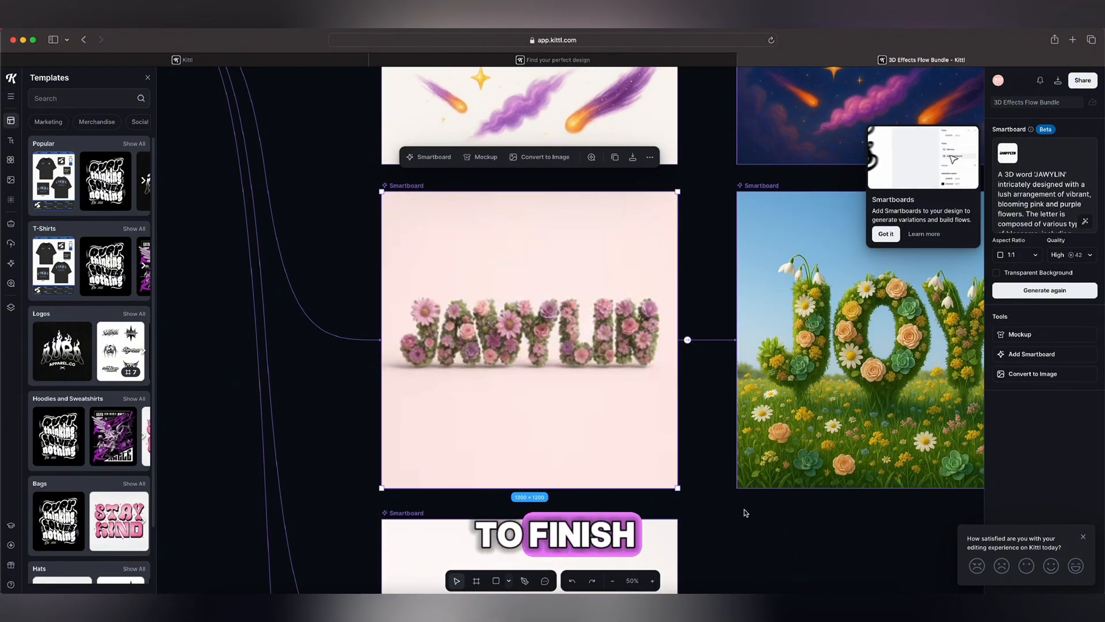
key(super+equal)
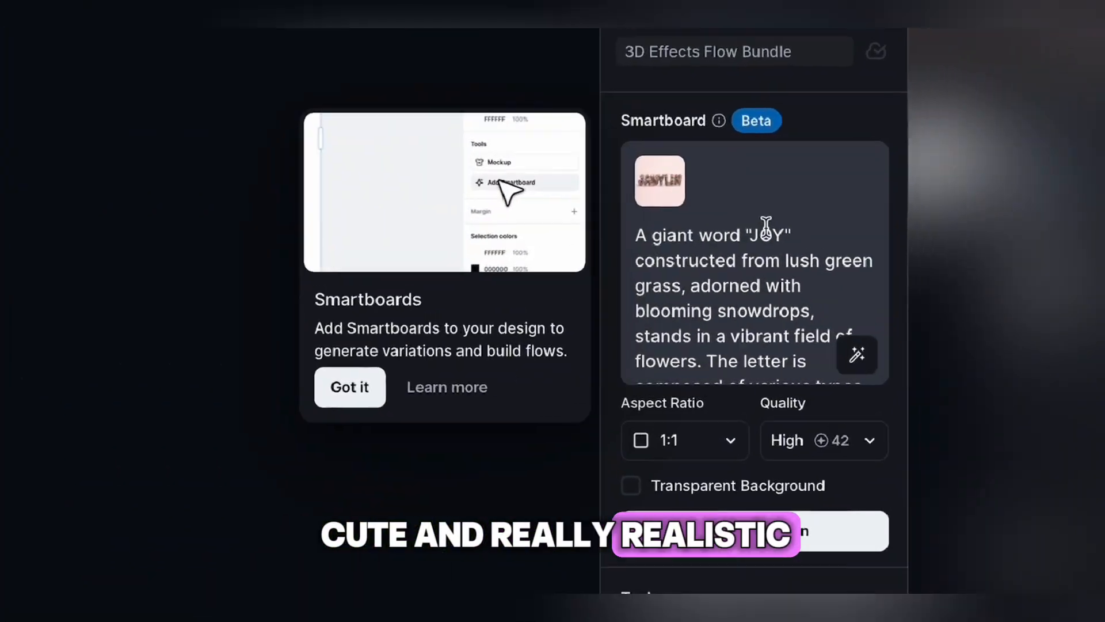
- Reword the flower-field smartboard's prompt to JAWYLIN with a clear, pink purple blue starry sky, and regenerate it
double_click(1017, 181)
text(JAWYLIN)
scroll(654, 295, down, 5)
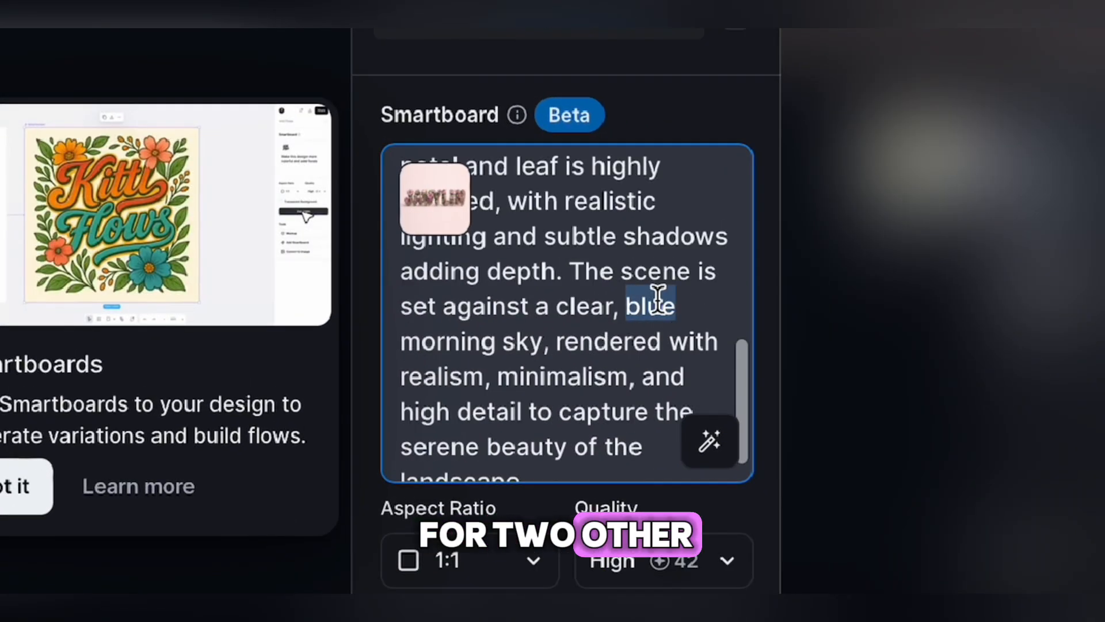
double_click(653, 299)
text(pink purple blue)
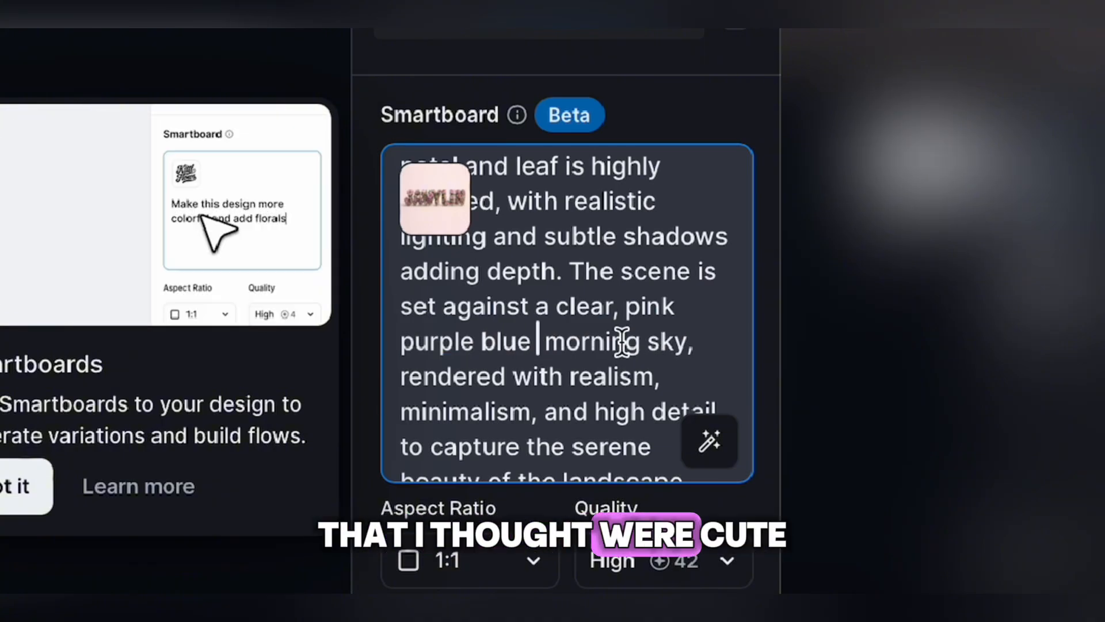
double_click(622, 340)
text(starr)
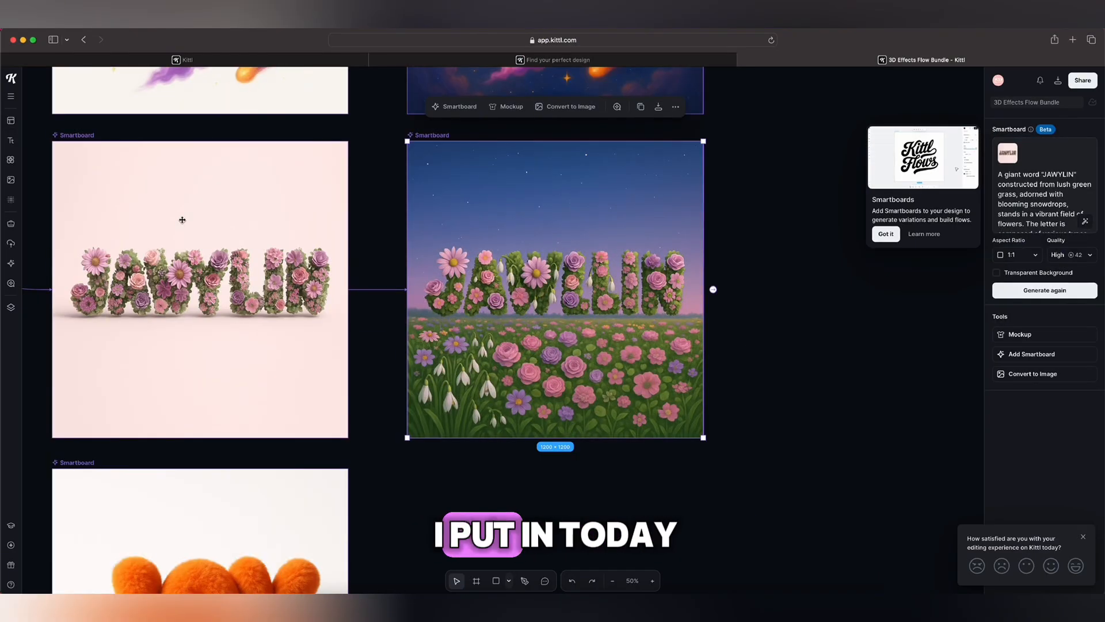
- In the orange fur smartboard's prompt, replace JOY with JAWYLIN and the fur colour with pink
scroll(178, 217, down, 5)
scroll(178, 217, left, 5)
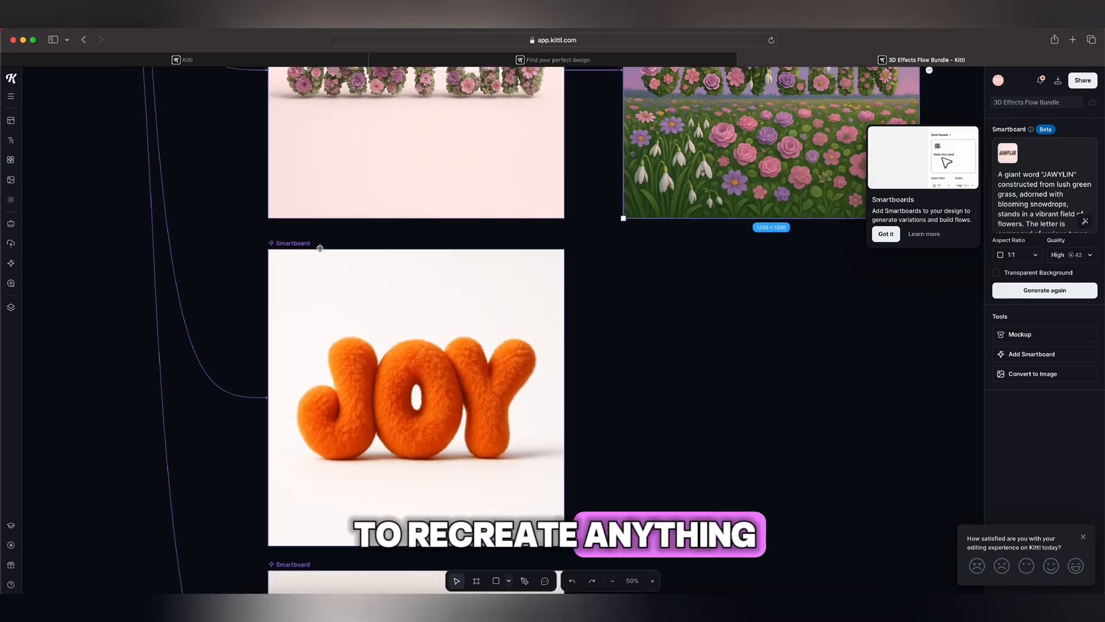
click(372, 374)
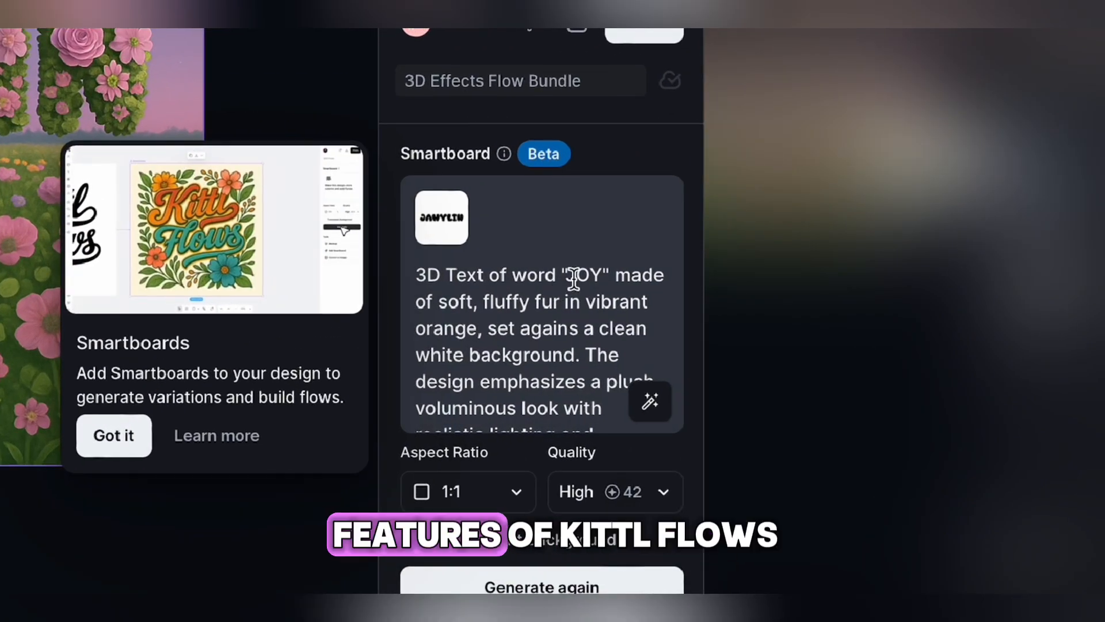
double_click(1056, 175)
text(JAWYLIN)
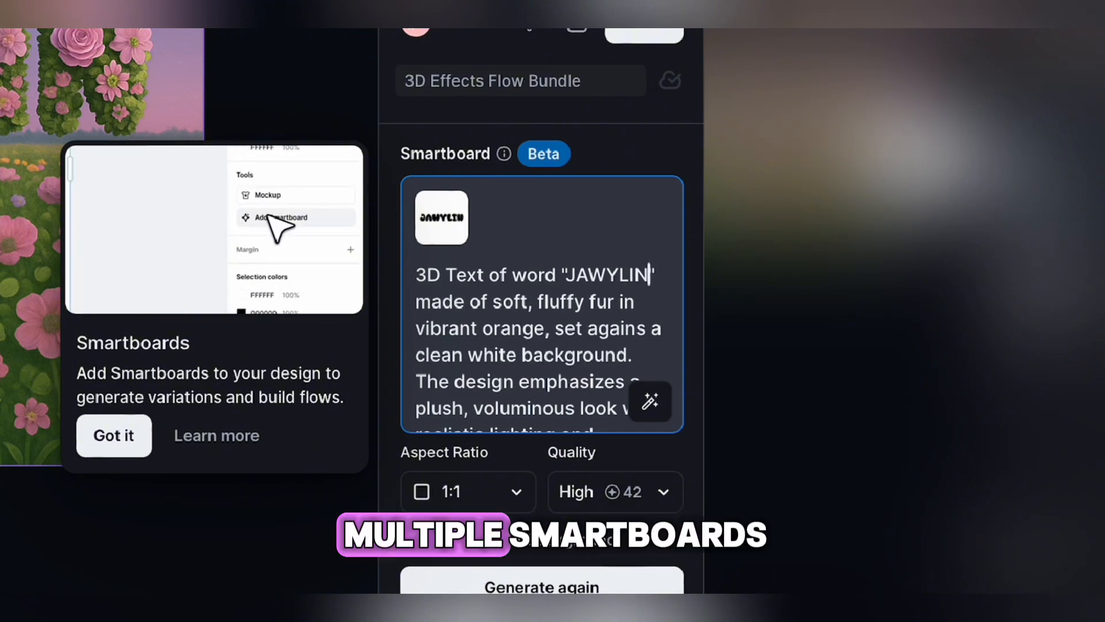
double_click(519, 331)
text(pink)
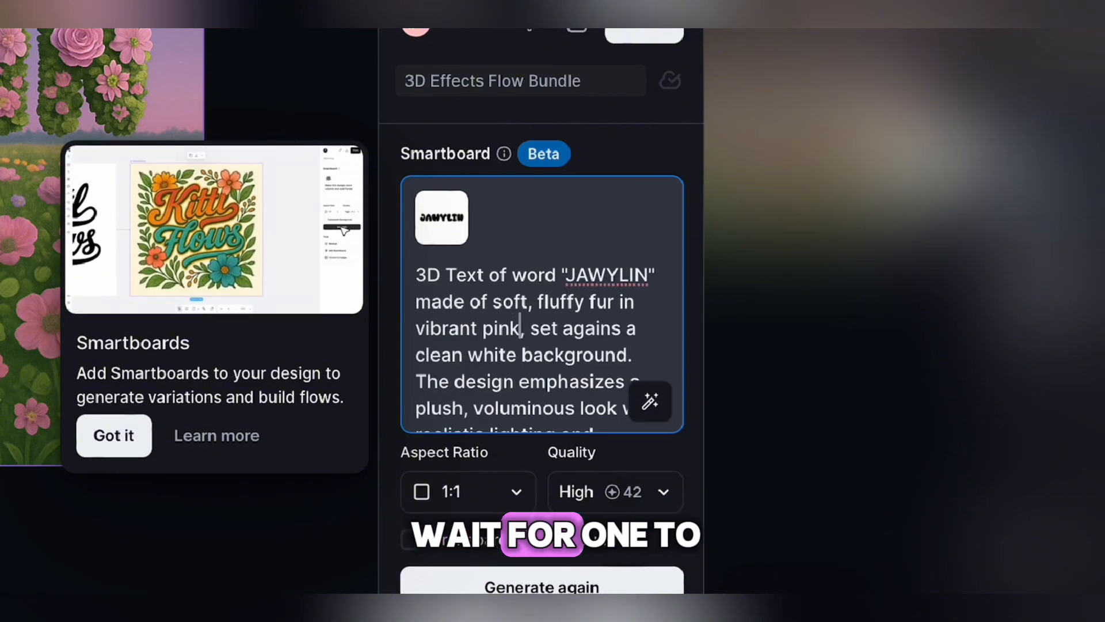
- Set the fur prompt's background to pastel rainbow and its warm gradient tones to pink pastel, and regenerate the smartboard
scroll(521, 328, down, 3)
double_click(495, 278)
text(pastel )
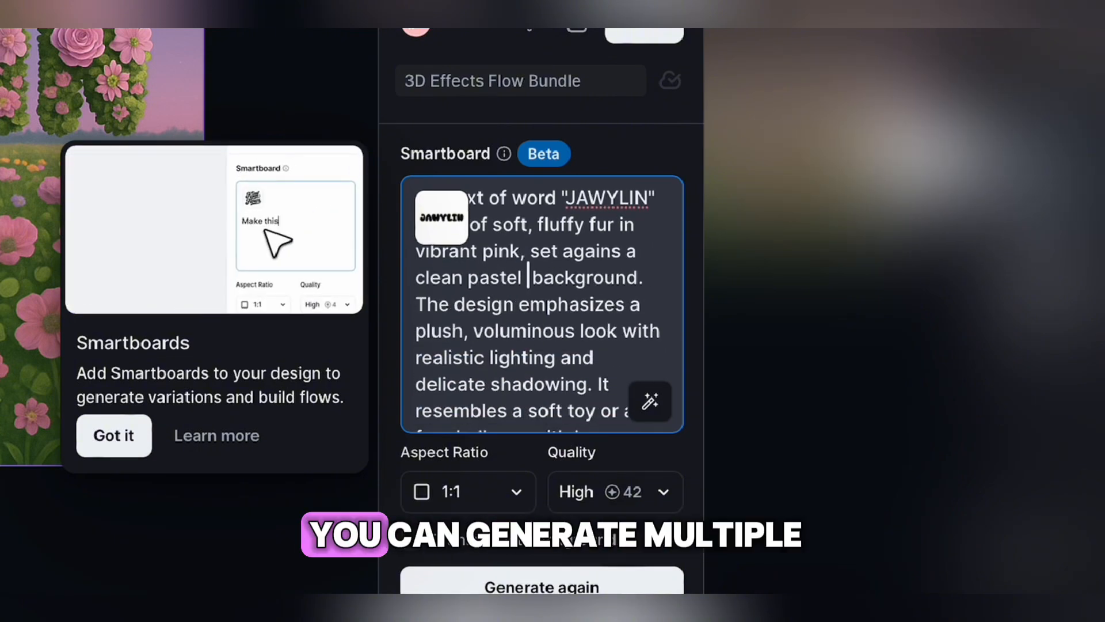
text(rainbow)
scroll(652, 326, down, 3)
double_click(454, 352)
text(pi)
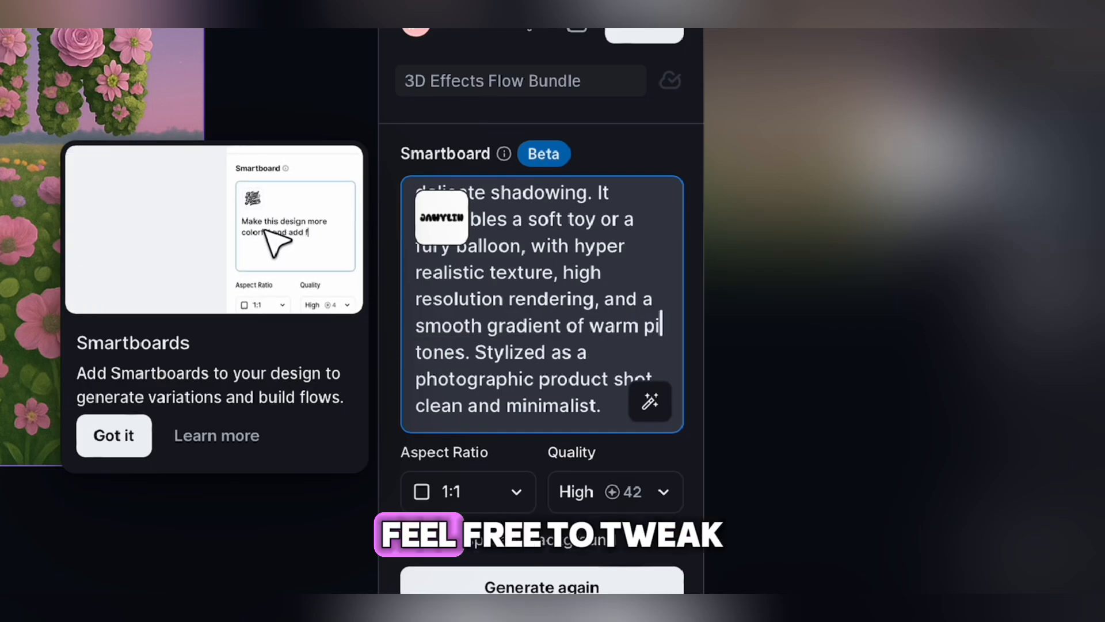
text(nk pastel)
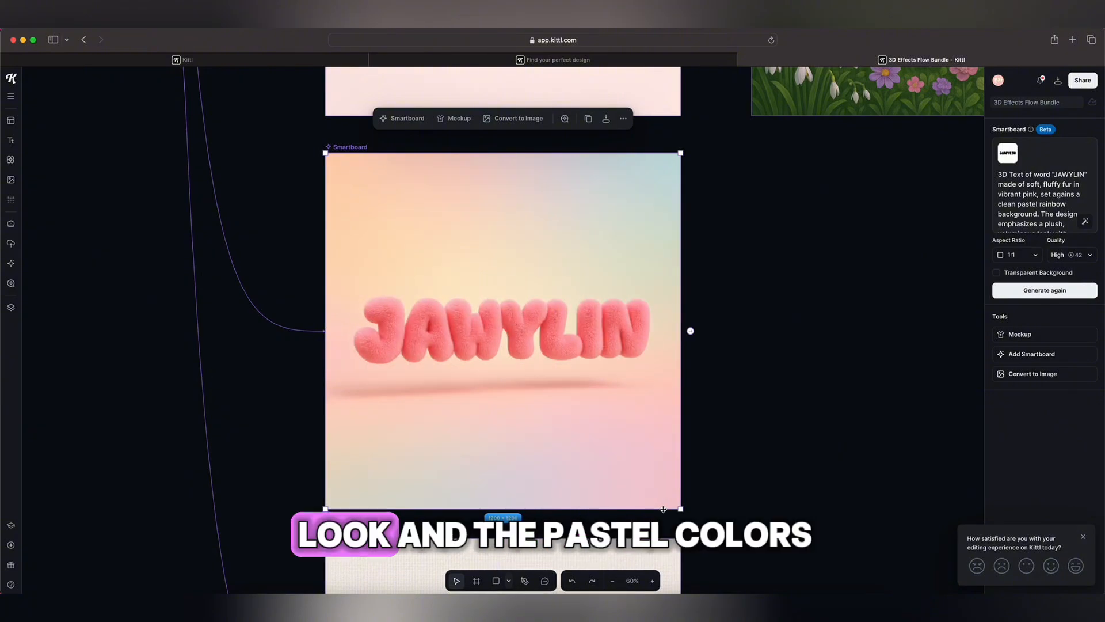
click(652, 580)
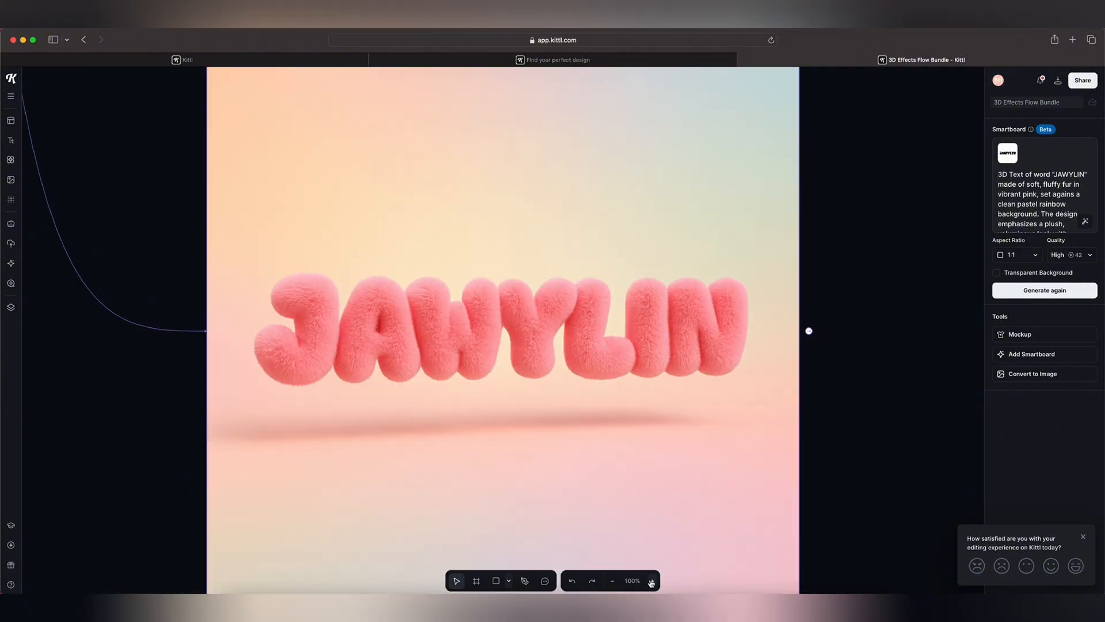
click(651, 581)
click(611, 582)
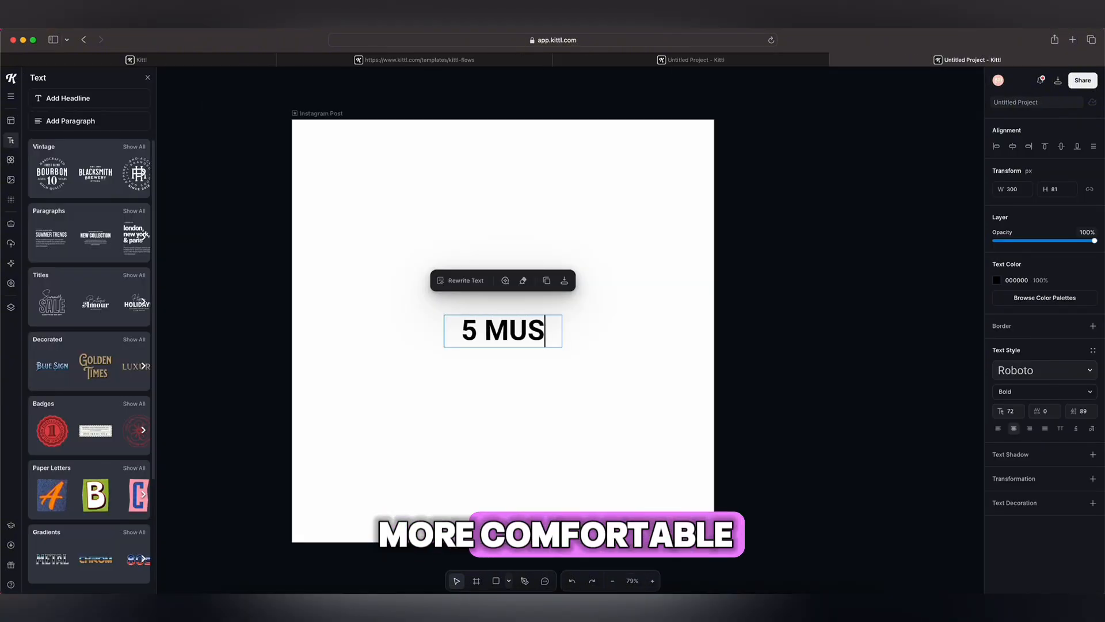
- Complete the Instagram Post headline as "5 MUST HAVE", enlarge it onto one line, and place it in the artboard's upper half
text(T HAVV)
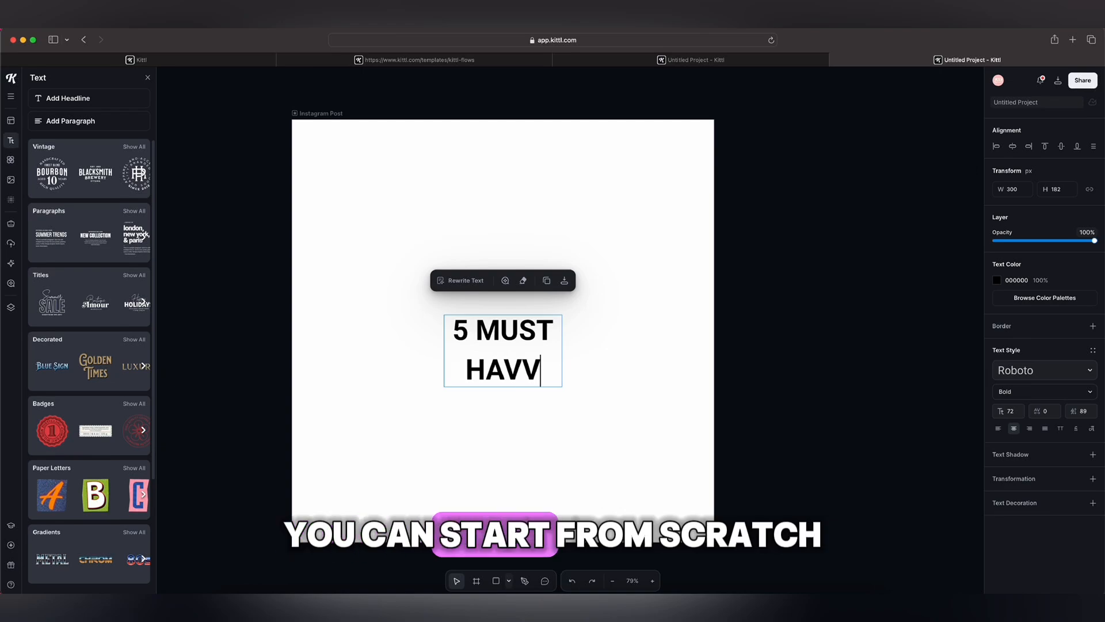
key(BackSpace)
text(E)
key(Escape)
drag(562, 351, 782, 286)
drag(700, 240, 644, 254)
scroll(644, 255, down, 1)
- Add a second headline reading "Content Creation Gear" below the first one
click(88, 99)
double_click(502, 332)
text(Content Cre)
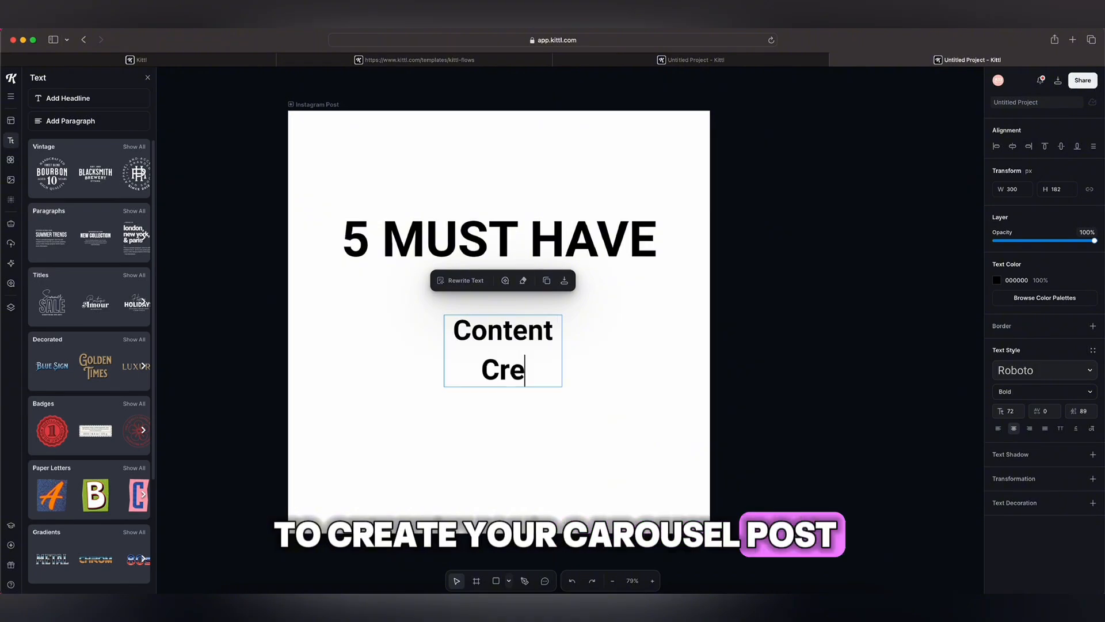
text(ation Gear)
- Set the upper headline in the Sunship typeface and change its capitalization to "5 Must Have"
click(499, 239)
click(1045, 370)
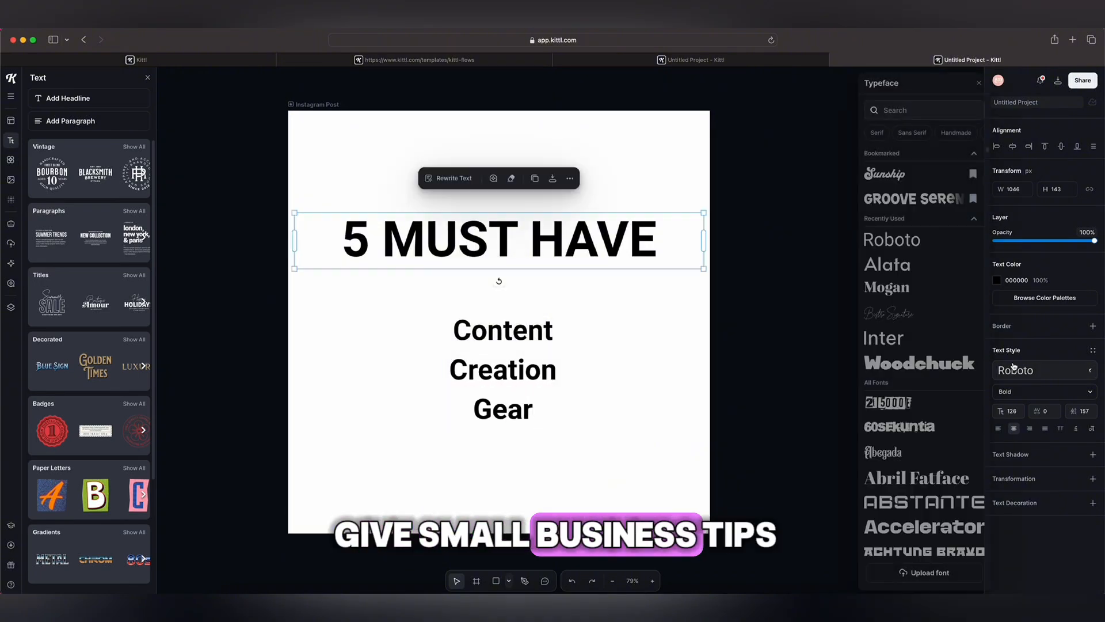
click(915, 172)
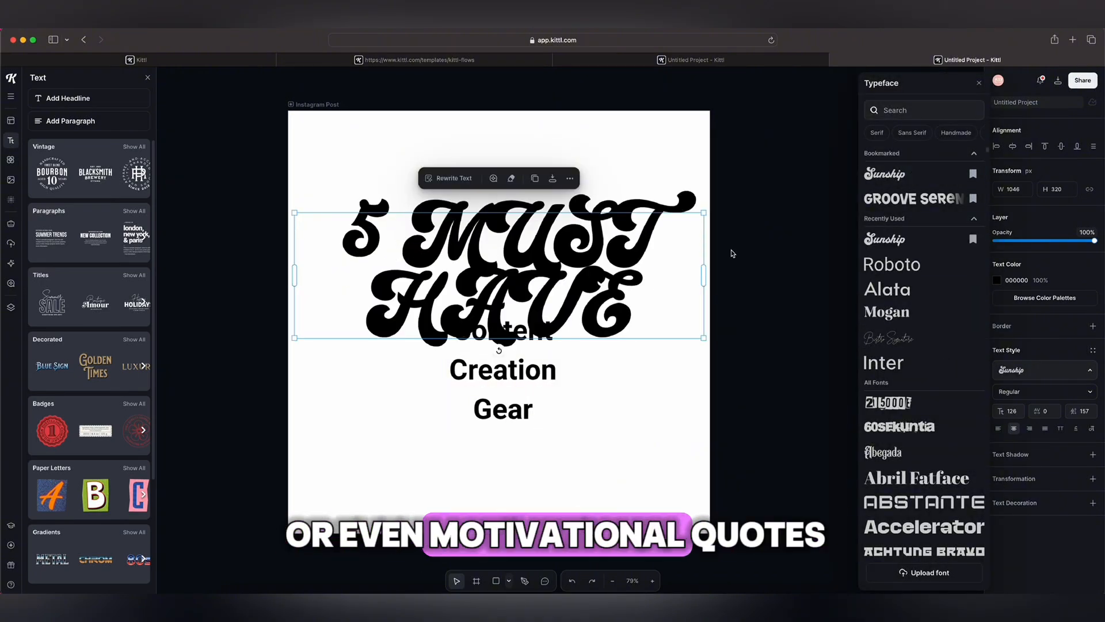
double_click(556, 244)
text(Must)
double_click(571, 301)
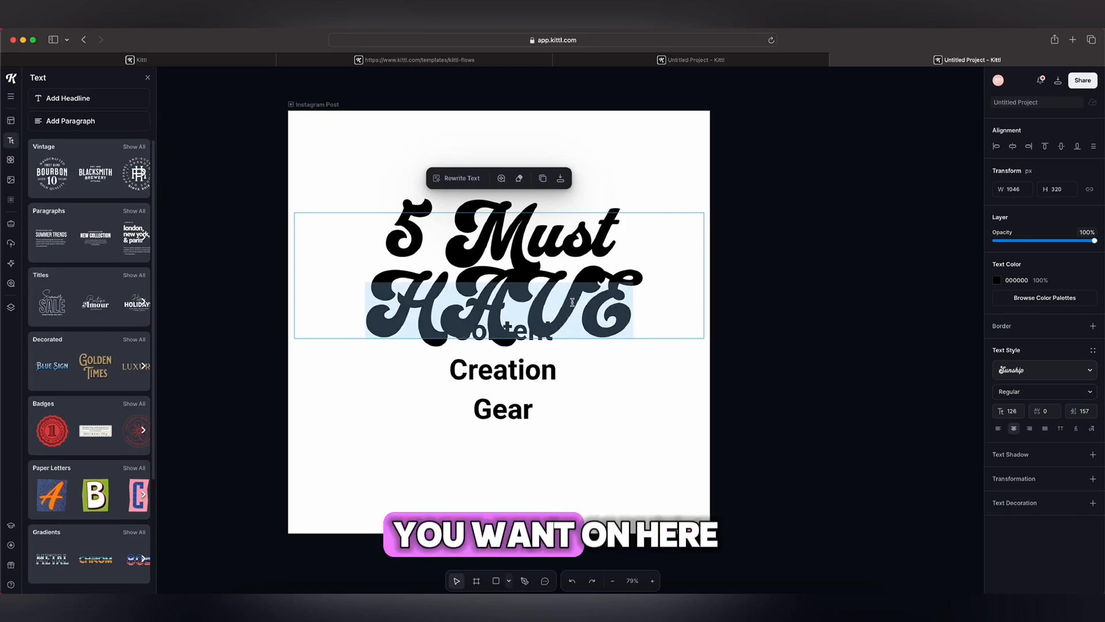
text(Have)
- Widen the "Content Creation Gear" text onto a single line and centre it horizontally on the artboard
click(544, 341)
drag(564, 369, 754, 352)
drag(680, 334, 582, 338)
- Break the upper headline after the 5 and position it centred just above the "Content Creation Gear" text
drag(599, 260, 608, 295)
click(369, 282)
key(Return)
click(743, 346)
drag(594, 367, 592, 283)
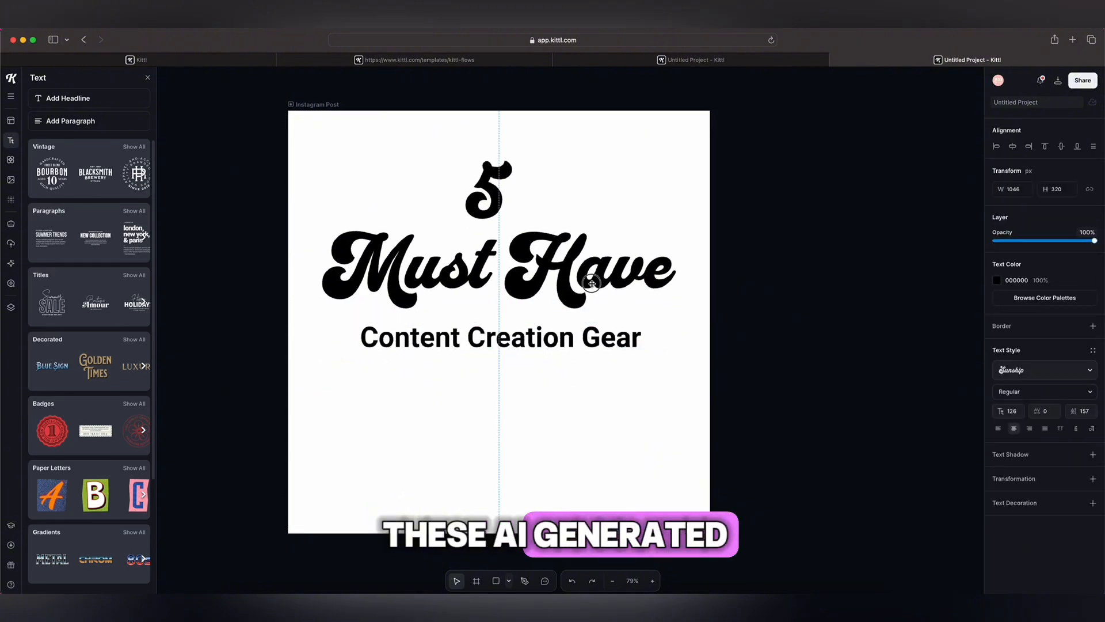
drag(592, 284, 602, 292)
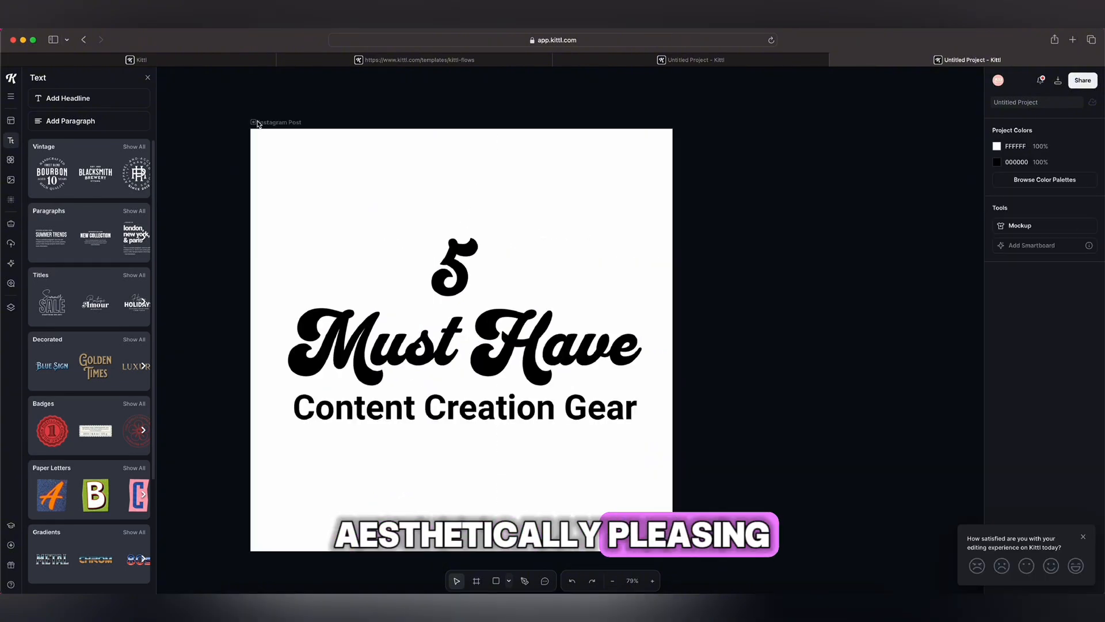
- Add a smartboard from the Instagram Post artboard and begin its prompt with a pastel starry cloud sky background whose colors should not be vibrant
click(259, 122)
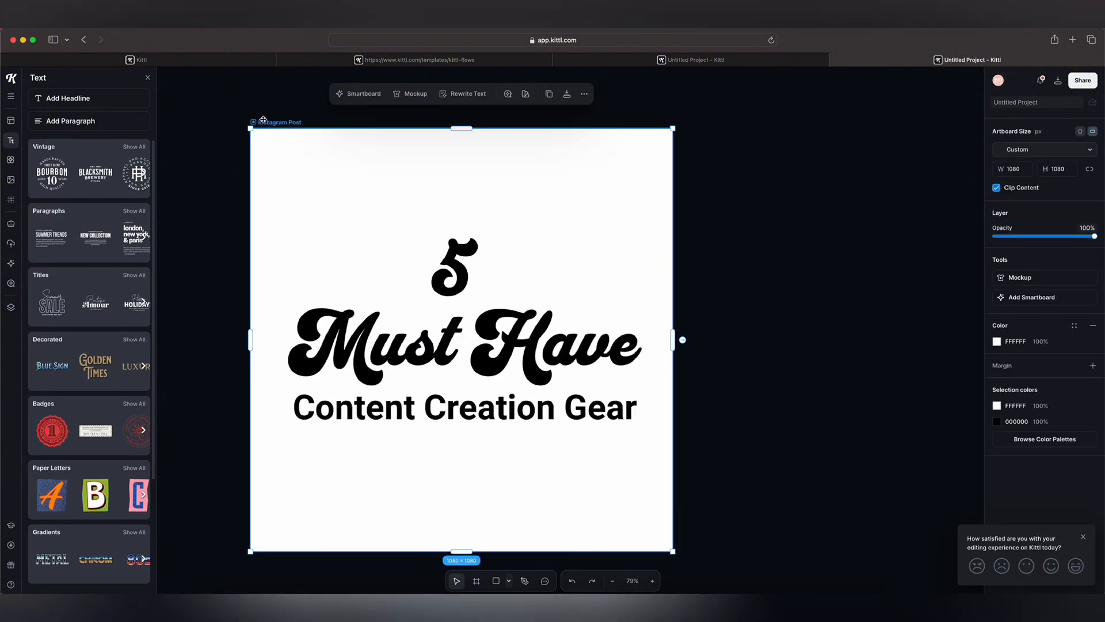
click(344, 93)
text(Give this image a pastel starry cloud sky background.)
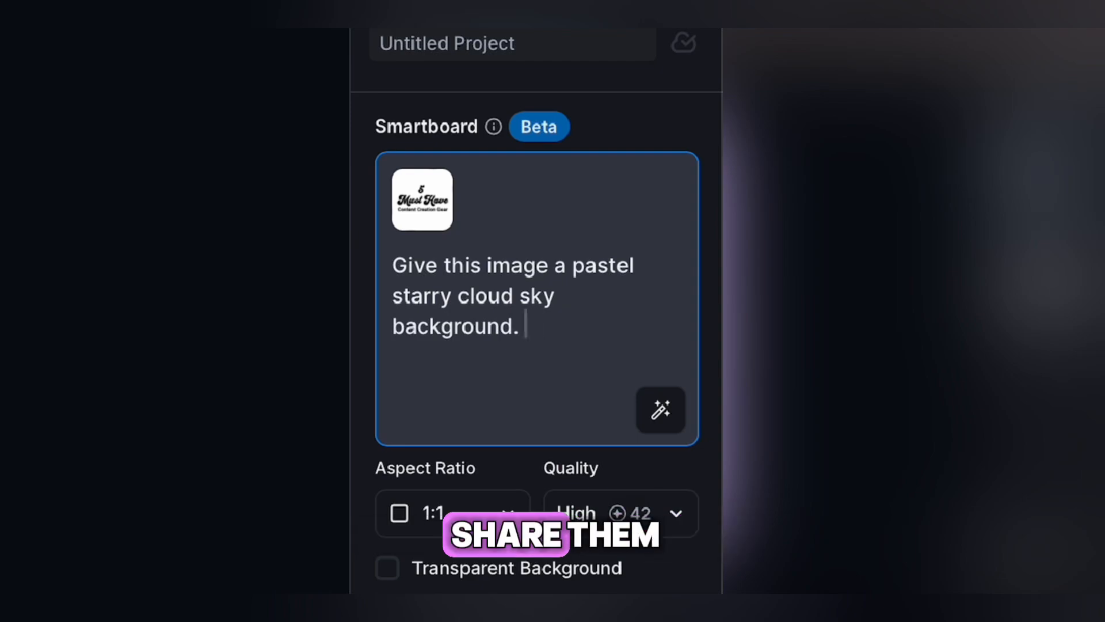
text(ot be vibrant and )
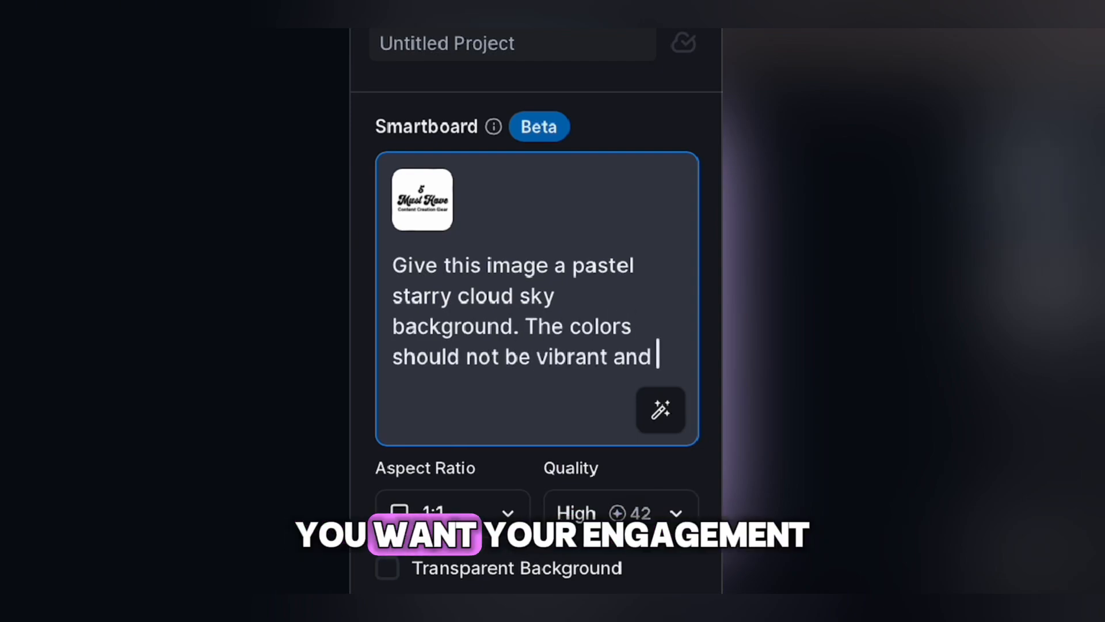
- Extend the prompt with more subtle colors, high quality, a watercolor finish, and 3D fluffy words with shadows and teddy-bear fluffiness
text(more subtle. Ensure this image is high qualit)
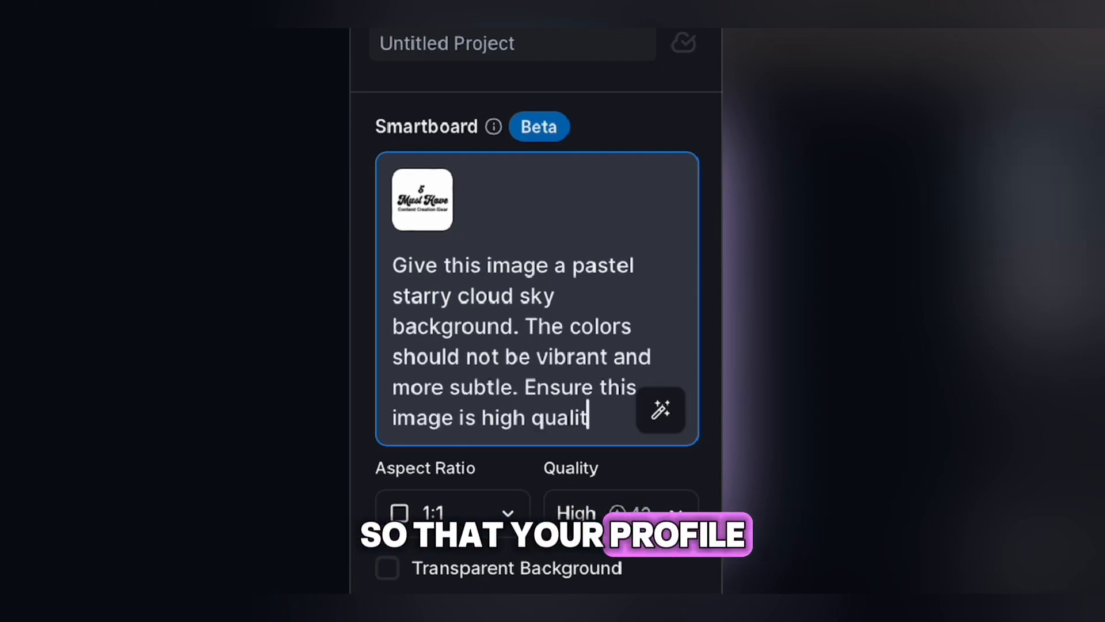
text(y and give it a watercolor)
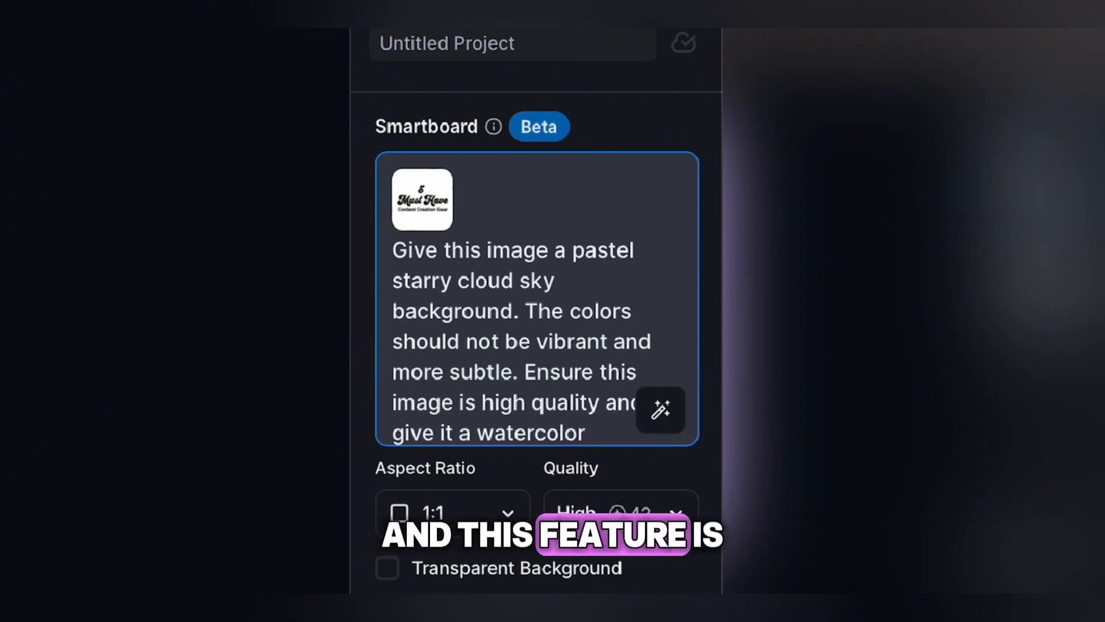
text( finish. Make the words in the image 3D)
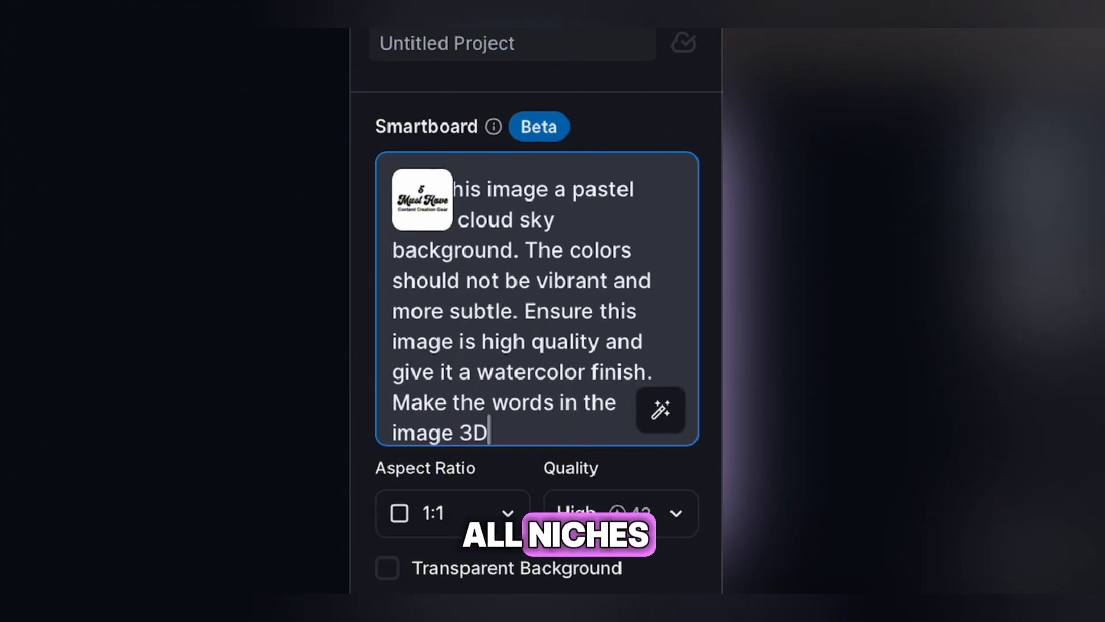
text( and fluffy. Give the words shadows, the)
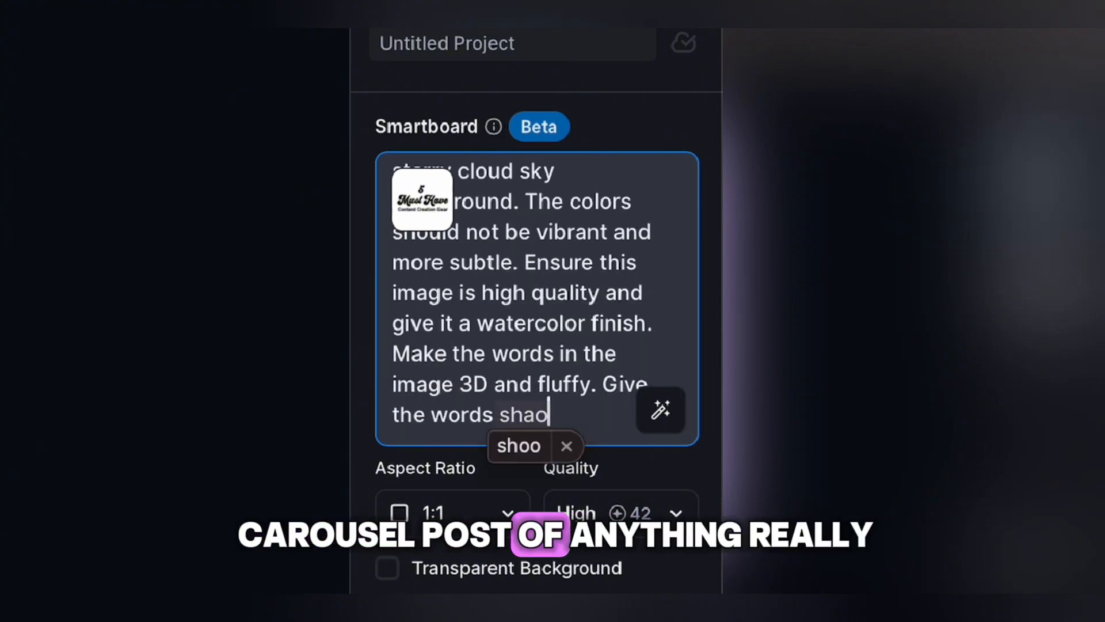
text( fluffyness should re)
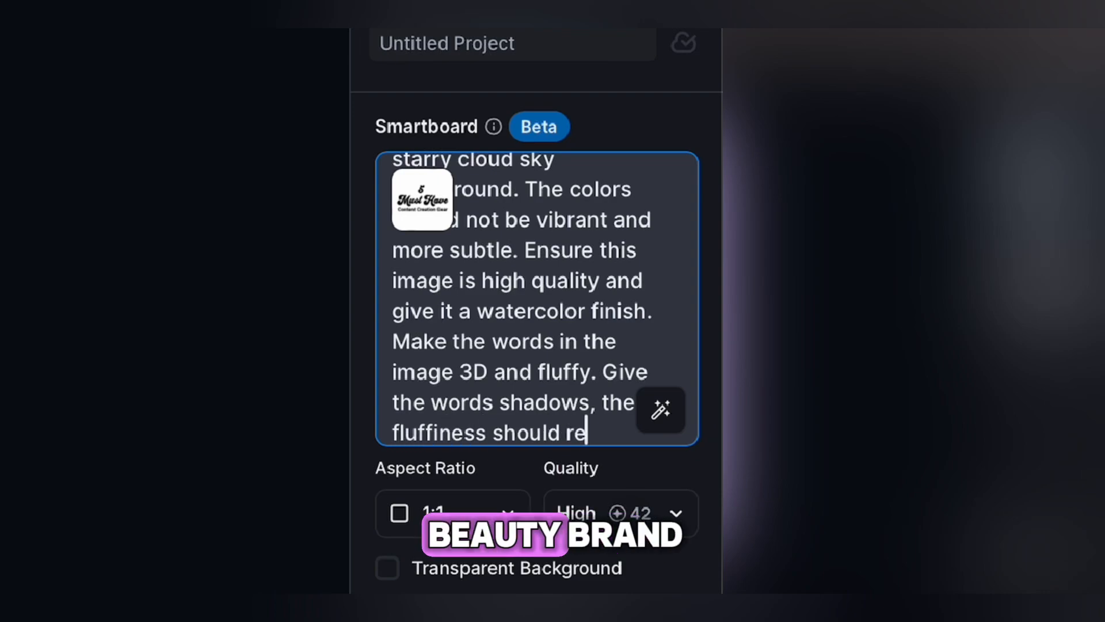
text(semble that of a teddy bear.)
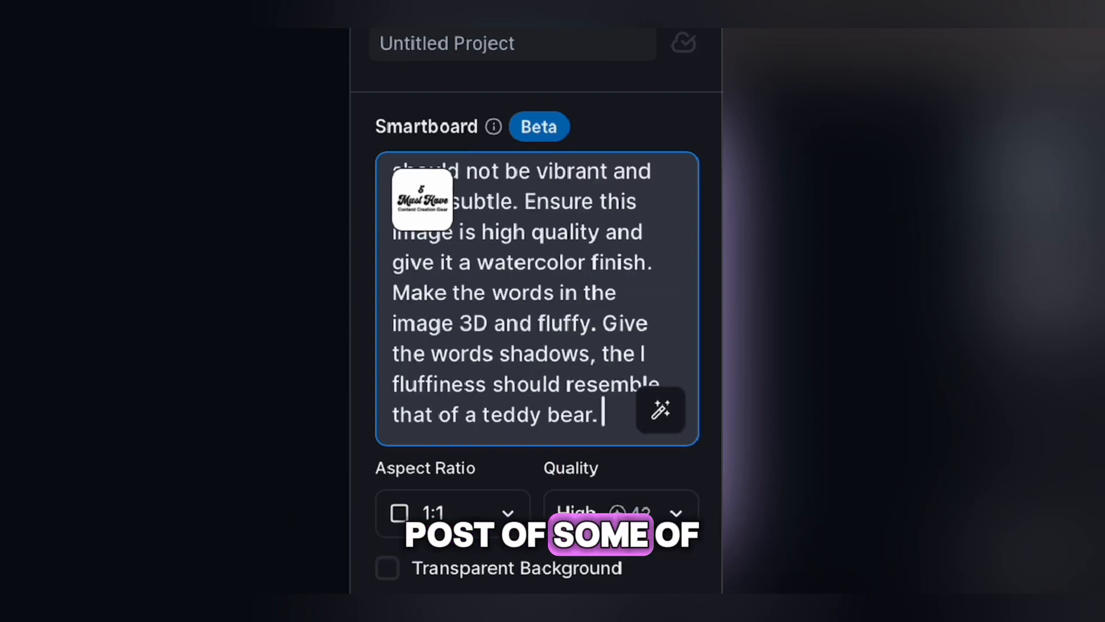
- Request white lettering by rewording the prompt to "3D, white and fluffy", without a separate closing sentence about letter color
text( Make the letters white.)
click(537, 312)
key(BackSpace)
key(BackSpace)
key(BackSpace)
key(BackSpace)
key(BackSpace)
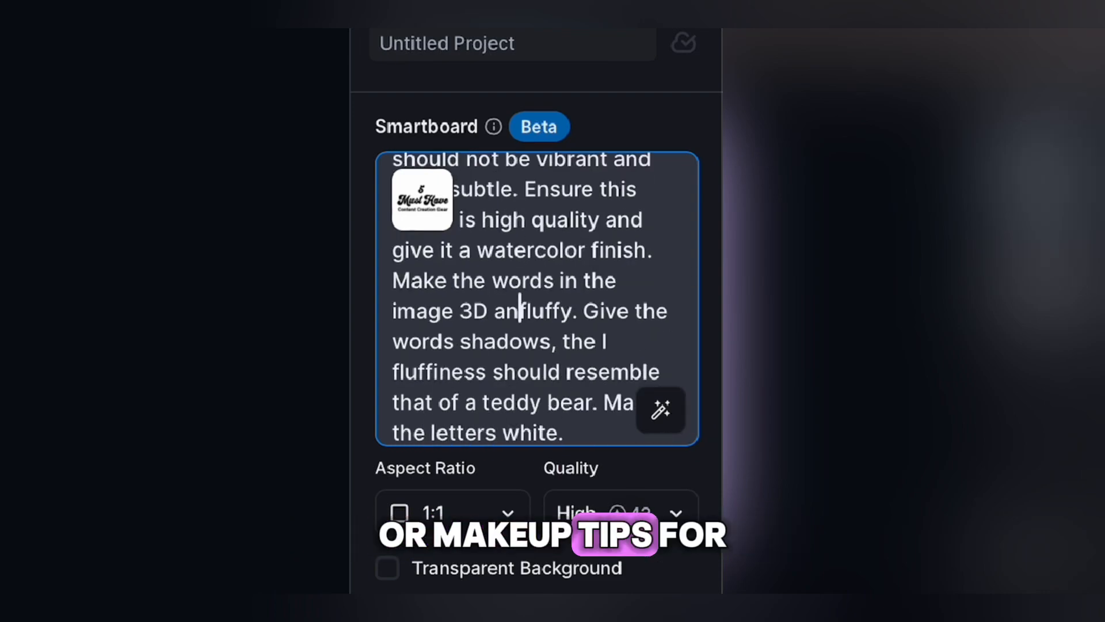
text(, white and)
scroll(537, 311, down, 1)
drag(688, 417, 449, 416)
key(BackSpace)
scroll(450, 291, up, 2)
scroll(449, 291, down, 2)
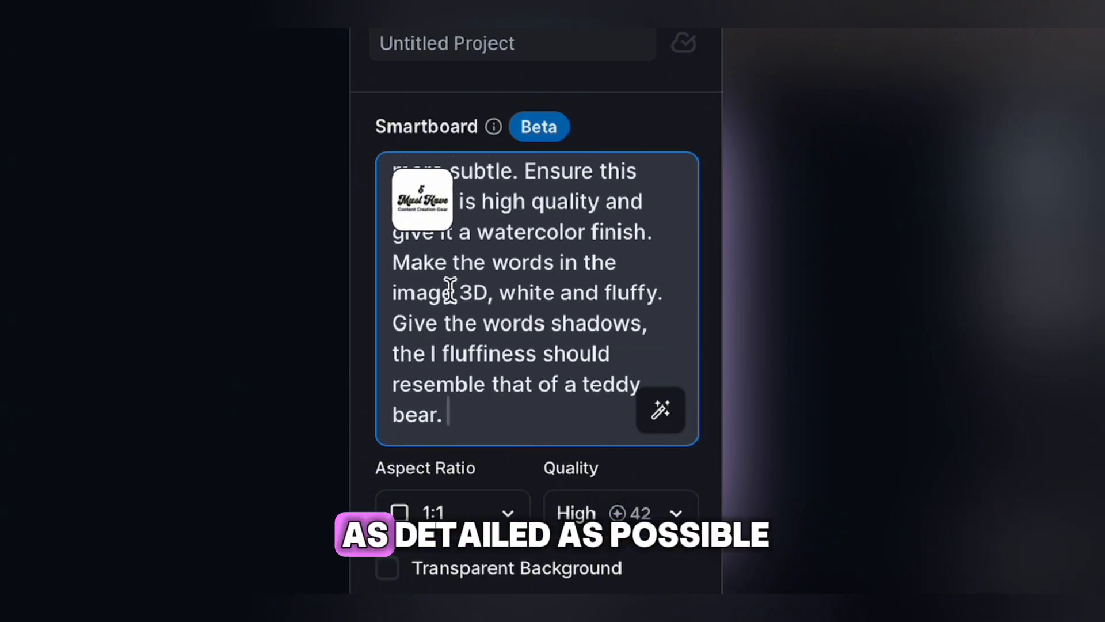
- Complete the prompt with keeping both font styles and adding background elements that best compliment the photo, and generate the image
text(Keep both)
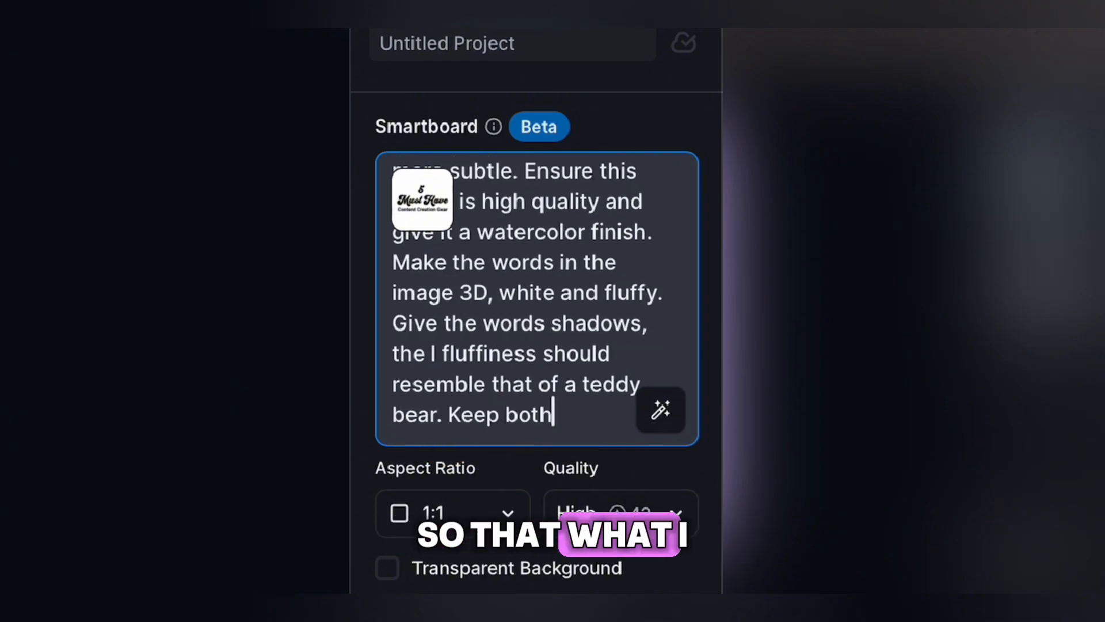
text( font styles. Add any elements)
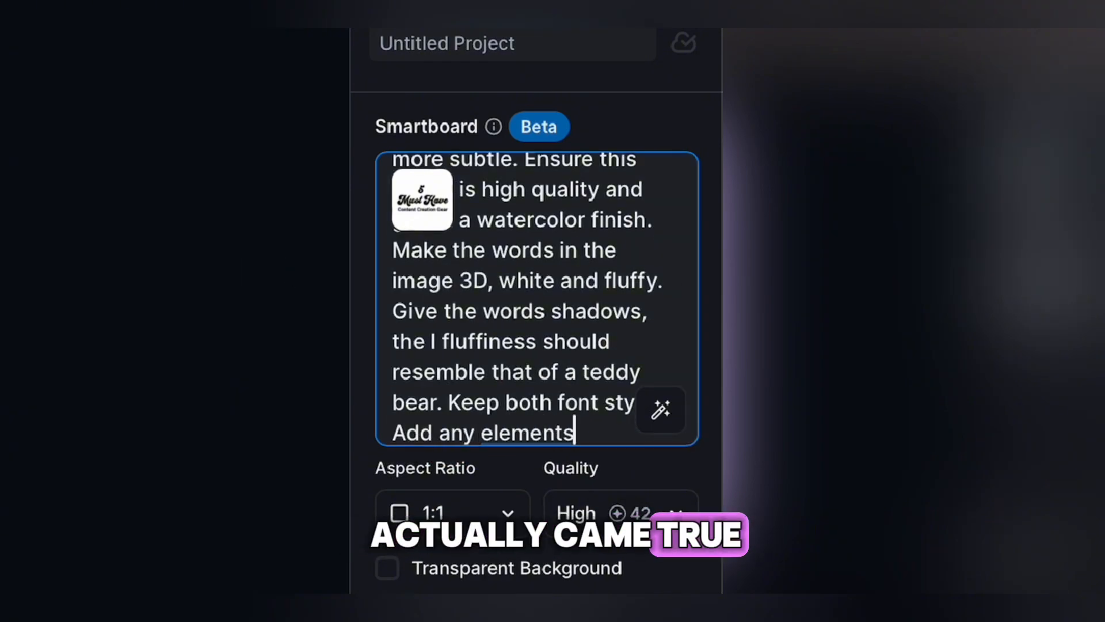
text( in the background that best compliment this photo.)
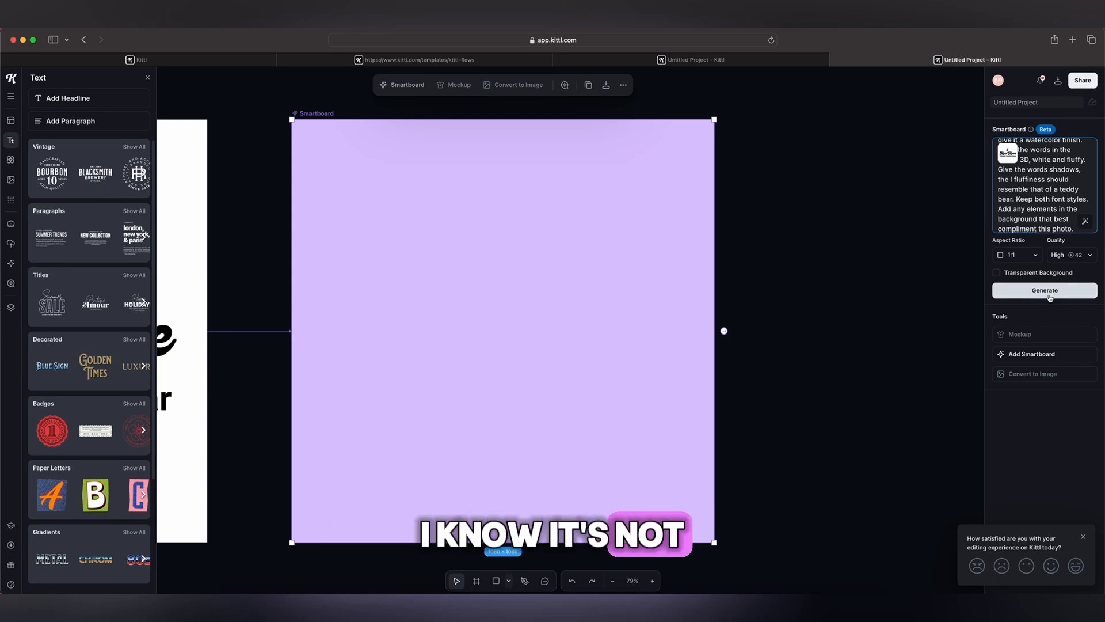
click(1045, 291)
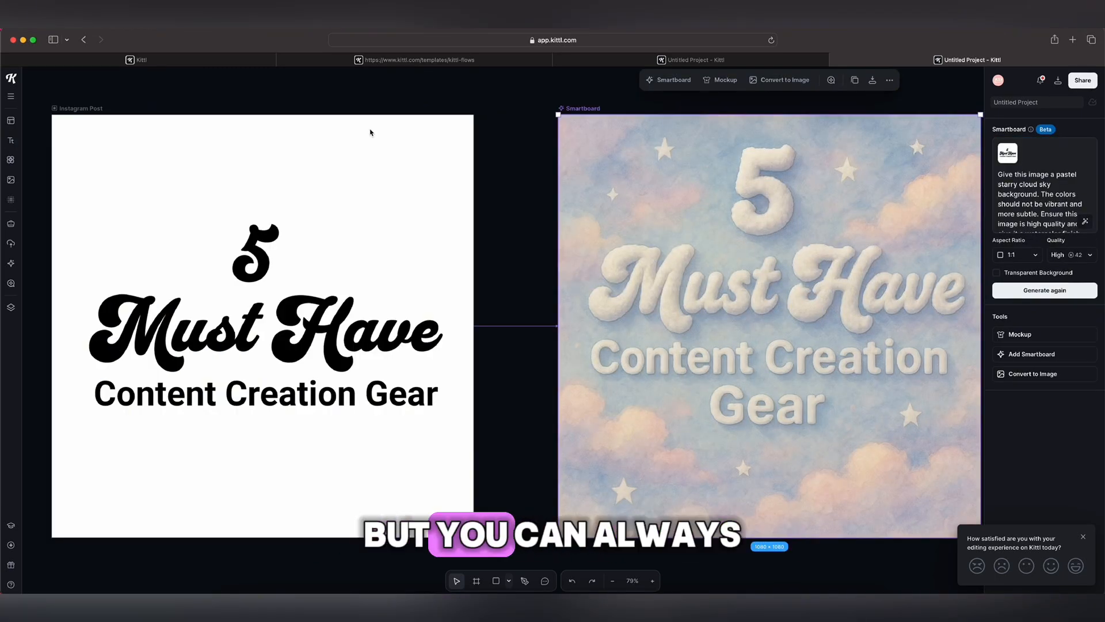
- Add "pink" to the background description in the smartboard prompt and review the carousel post's smartboards
click(1013, 182)
text(pink)
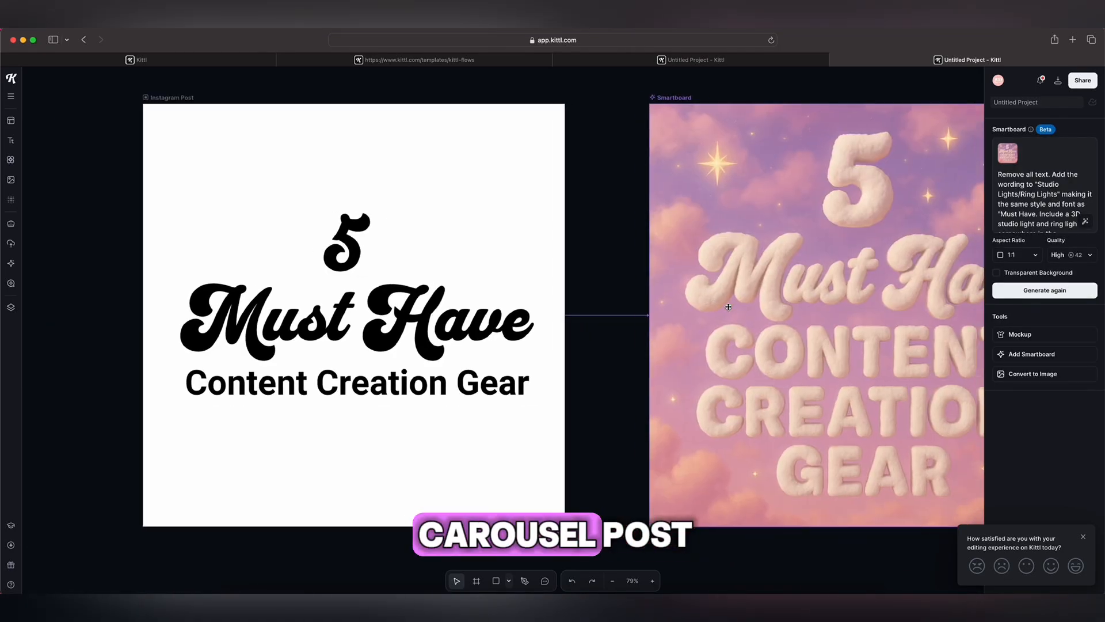
scroll(728, 306, right, 5)
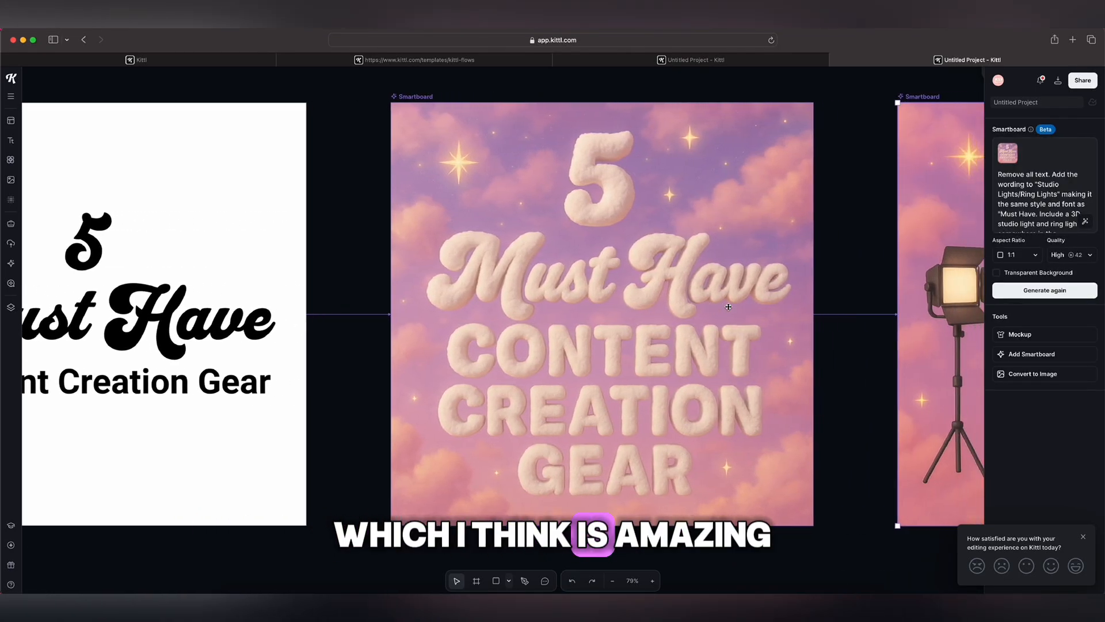
scroll(728, 306, right, 8)
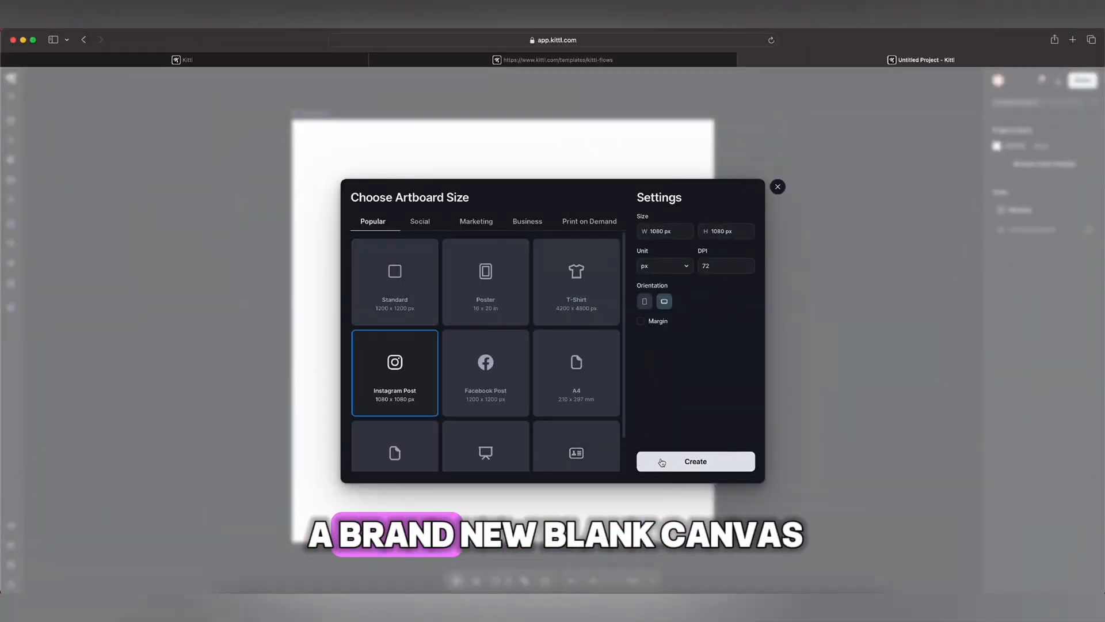
- Create a blank 1080 x 1080 px Instagram Post artboard and search the illustrations for "makeup"
click(662, 461)
click(11, 159)
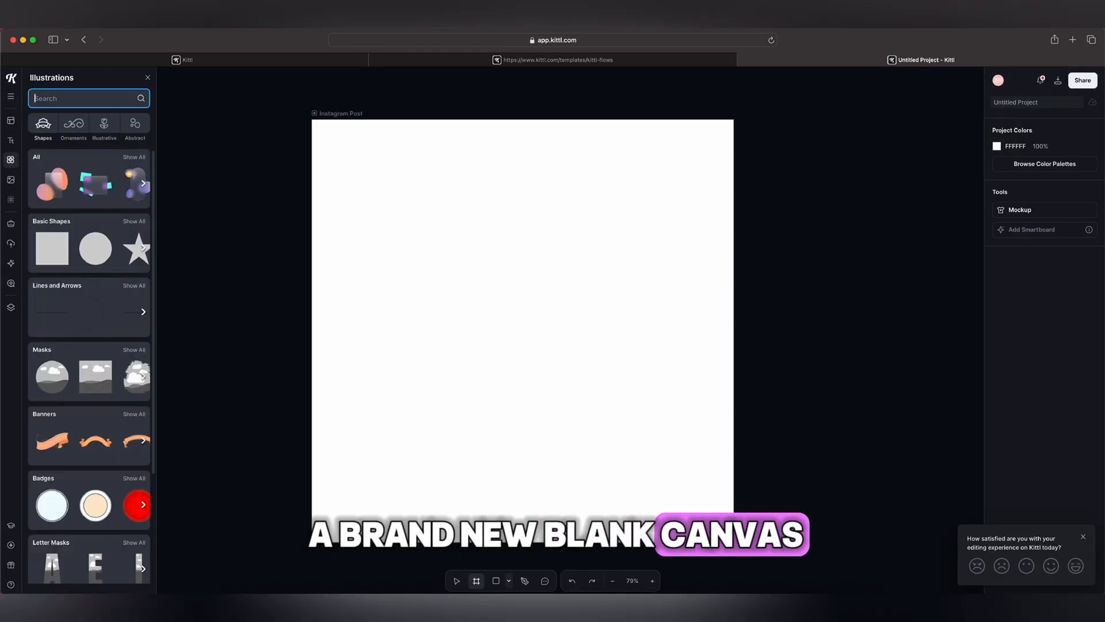
text(makeup)
key(Return)
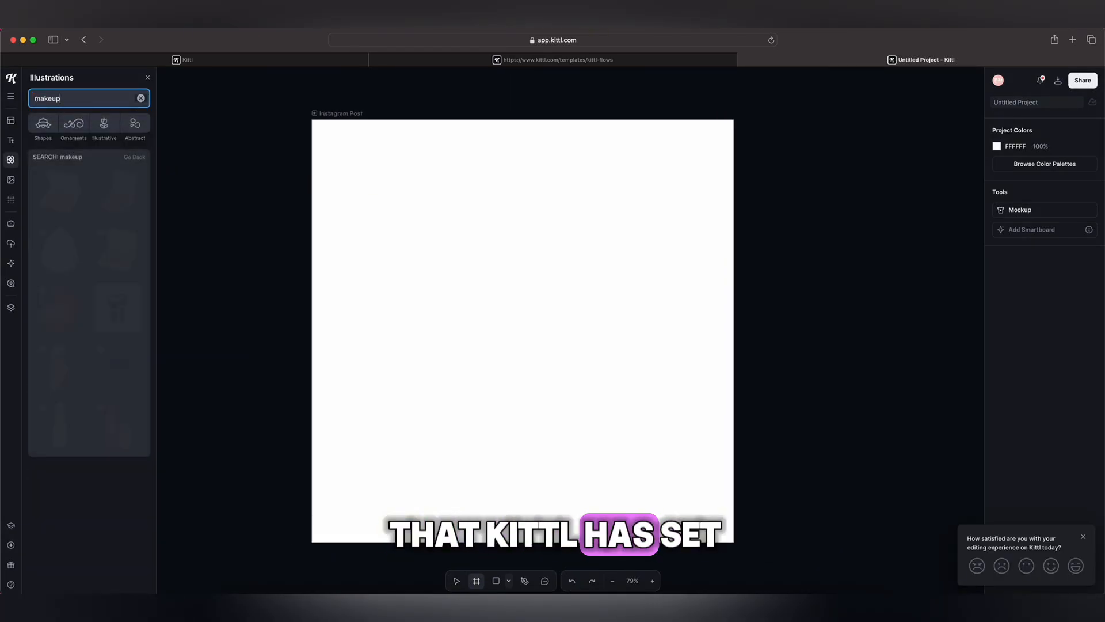
scroll(82, 198, down, 5)
scroll(82, 198, down, 6)
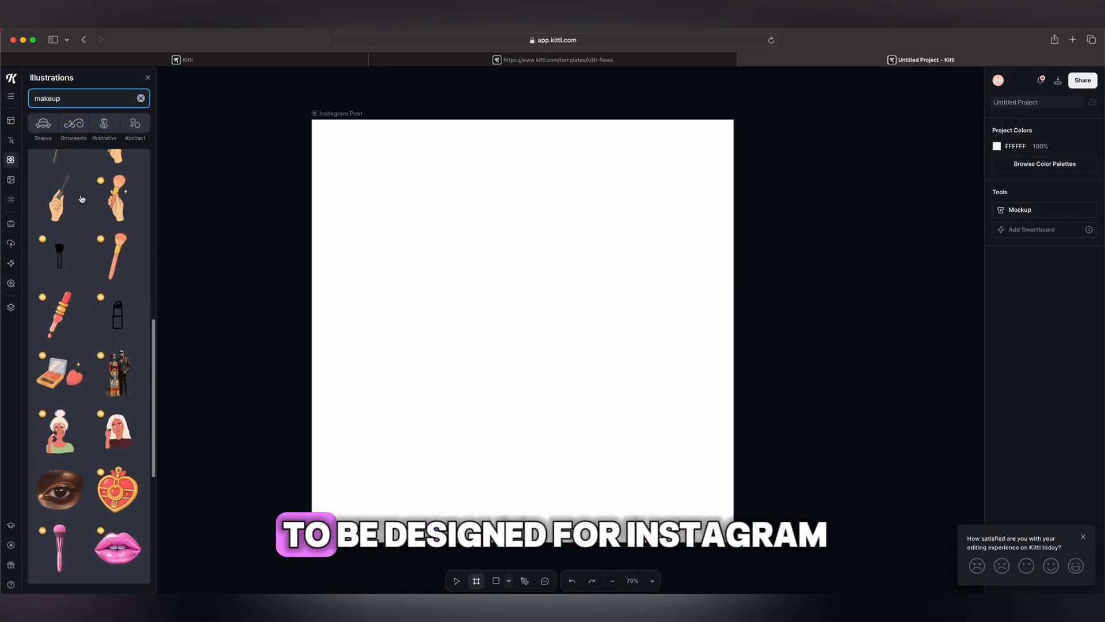
scroll(82, 199, down, 1)
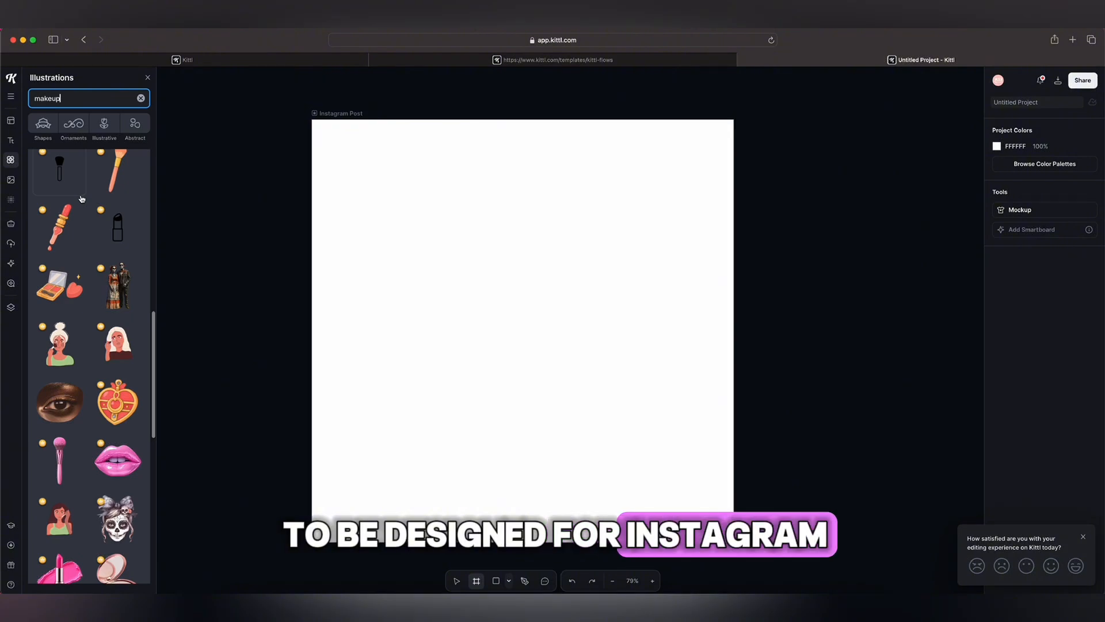
scroll(92, 204, down, 2)
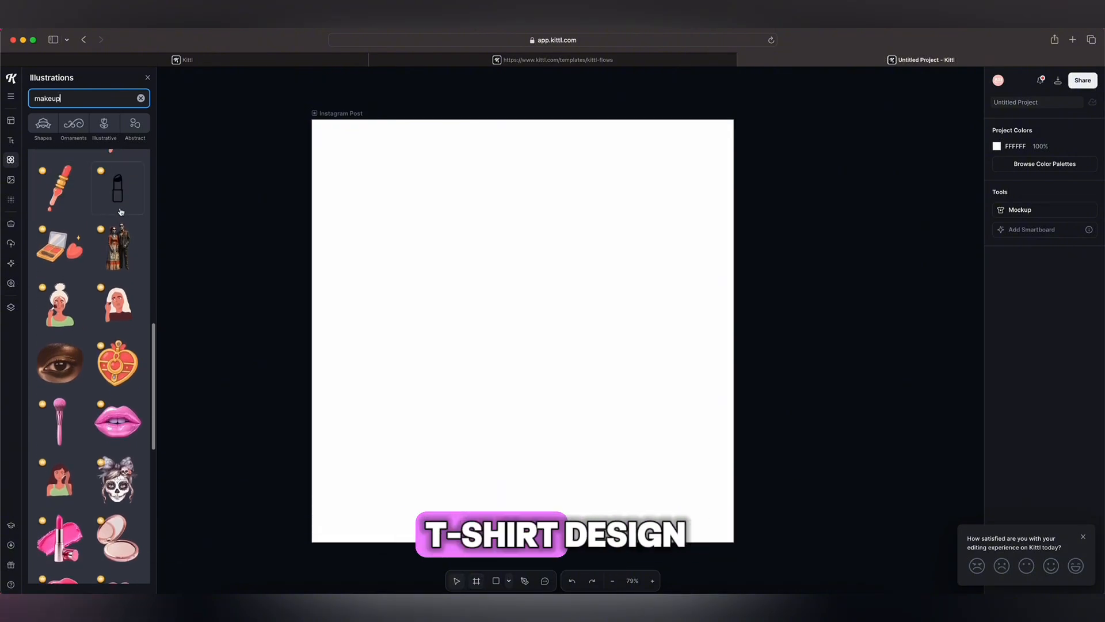
- Place the black lipstick outline illustration, enlarge it to about 376 x 1023 px and centre it on the artboard
click(121, 212)
drag(539, 242, 671, 142)
drag(567, 218, 567, 270)
drag(559, 129, 544, 209)
drag(589, 152, 626, 128)
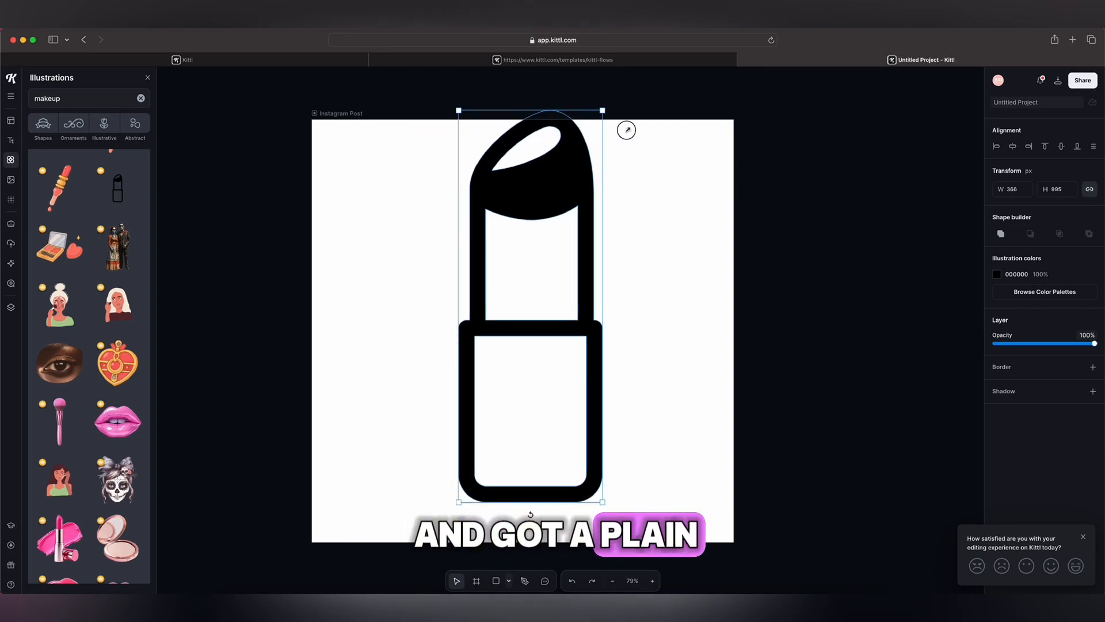
drag(542, 178, 530, 197)
- Add the "Boutique Amour" title text over the lipstick and replace the script word "Boutique" with the brand's name
click(11, 140)
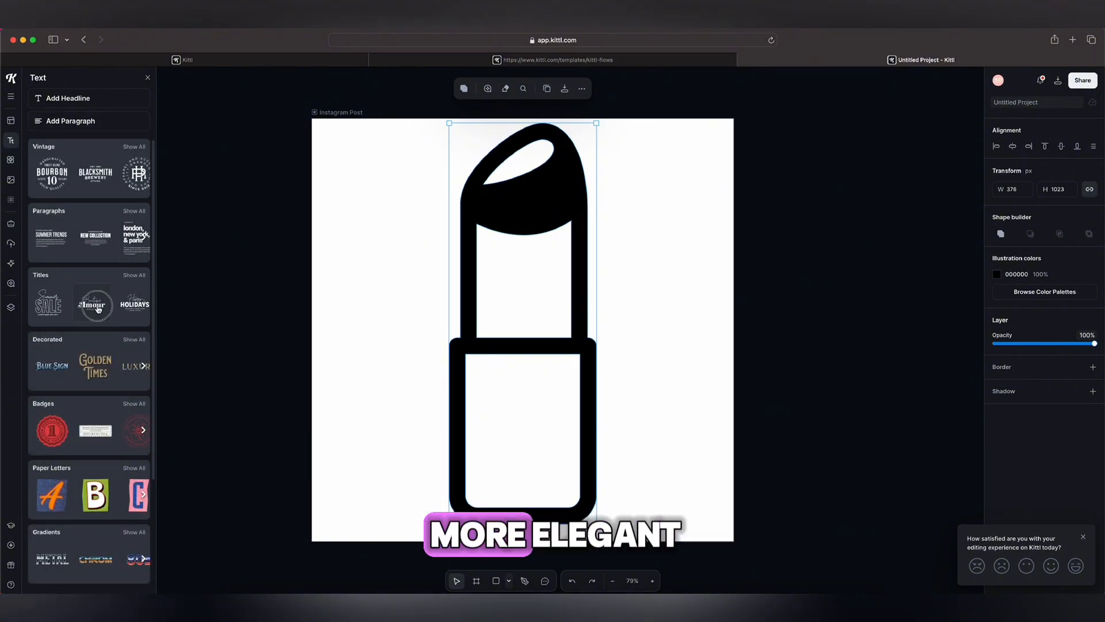
double_click(523, 320)
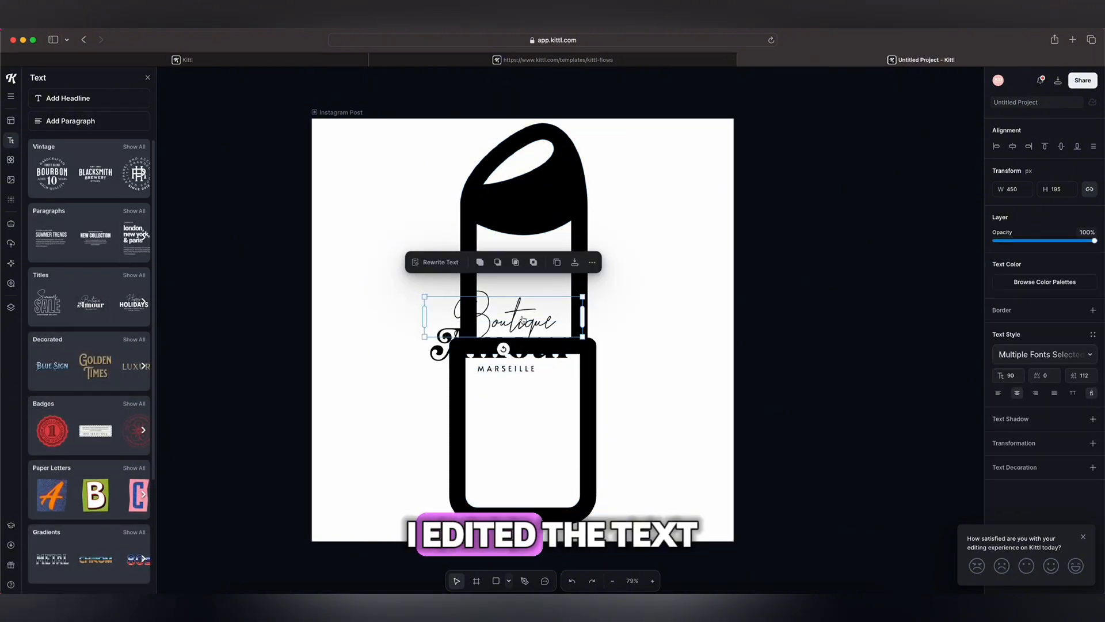
text(Jawylin)
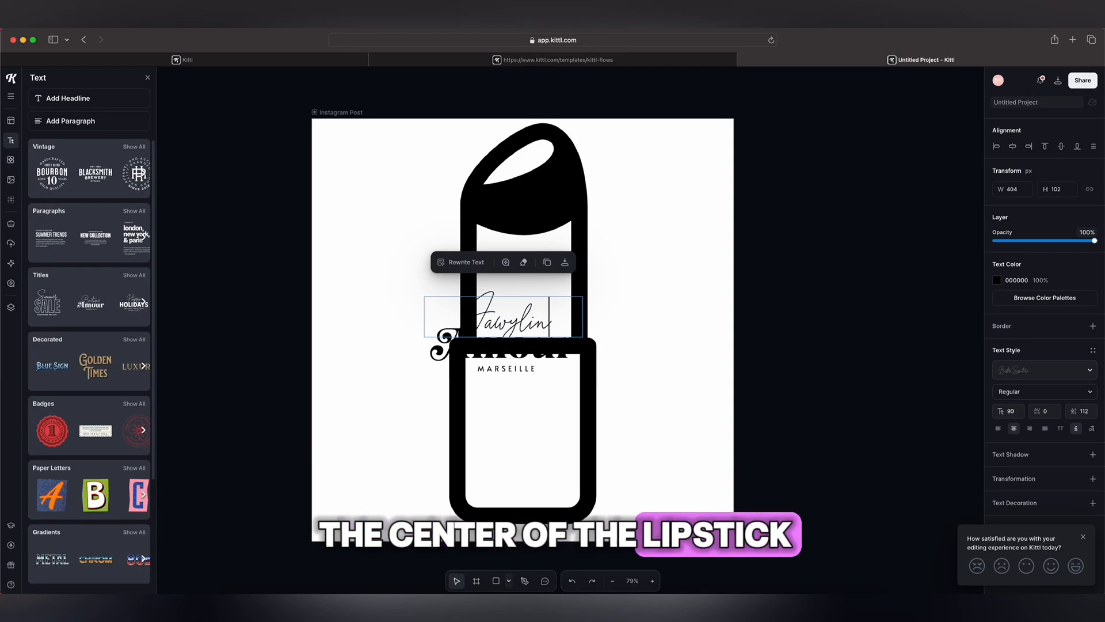
double_click(535, 352)
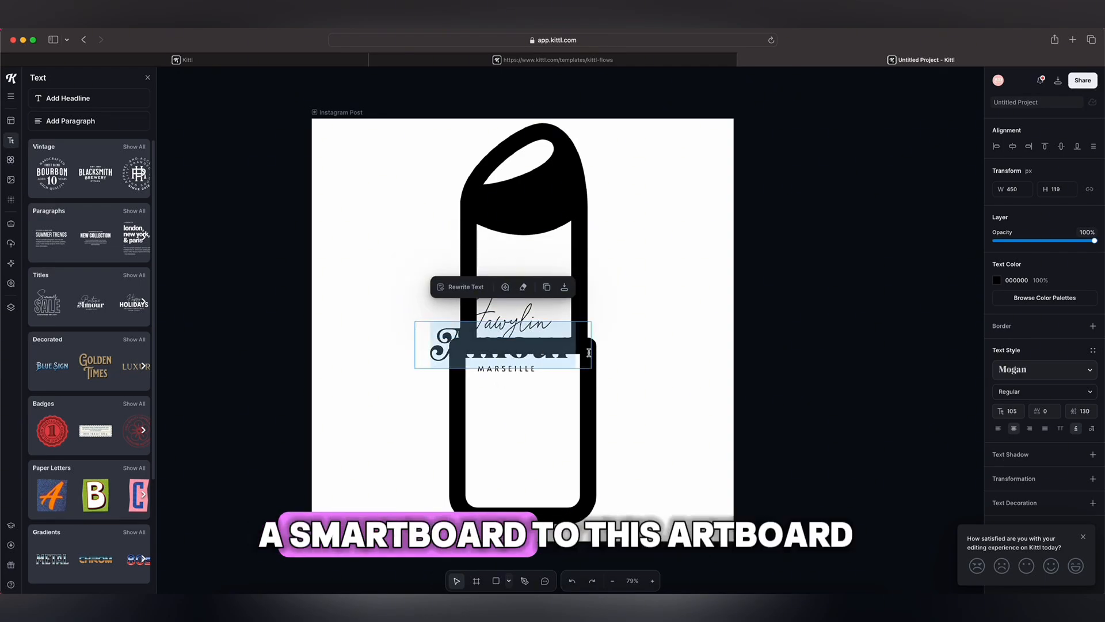
key(Escape)
- Shrink and centre the title text inside the lipstick's lower case, with "LIPSTICK" replacing "MARSEILLE" as its bottom line
drag(551, 350, 552, 426)
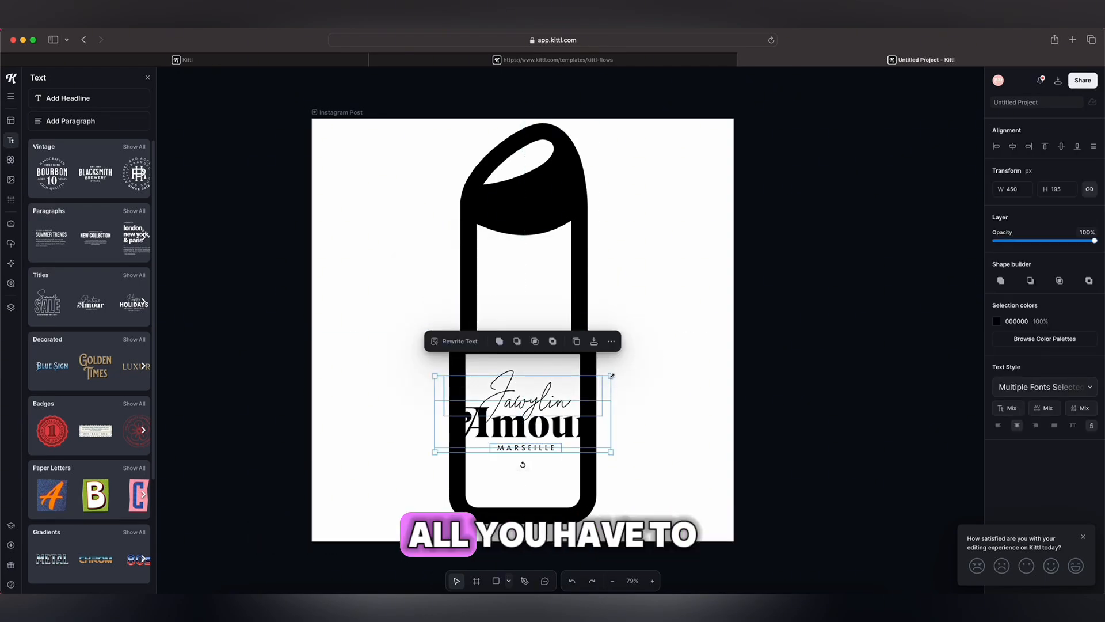
drag(612, 376, 566, 395)
drag(522, 431, 545, 429)
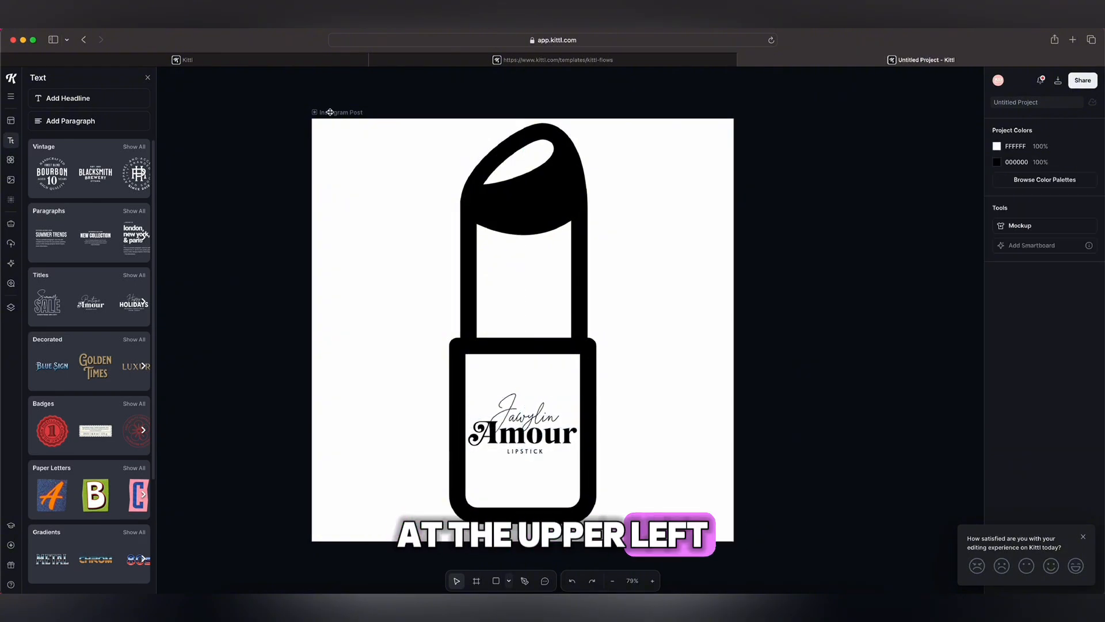
- Add a smartboard from the lipstick artboard and prompt for a realistic 3D nude pink lipstick product photo keeping the wording's placement and font style
click(332, 112)
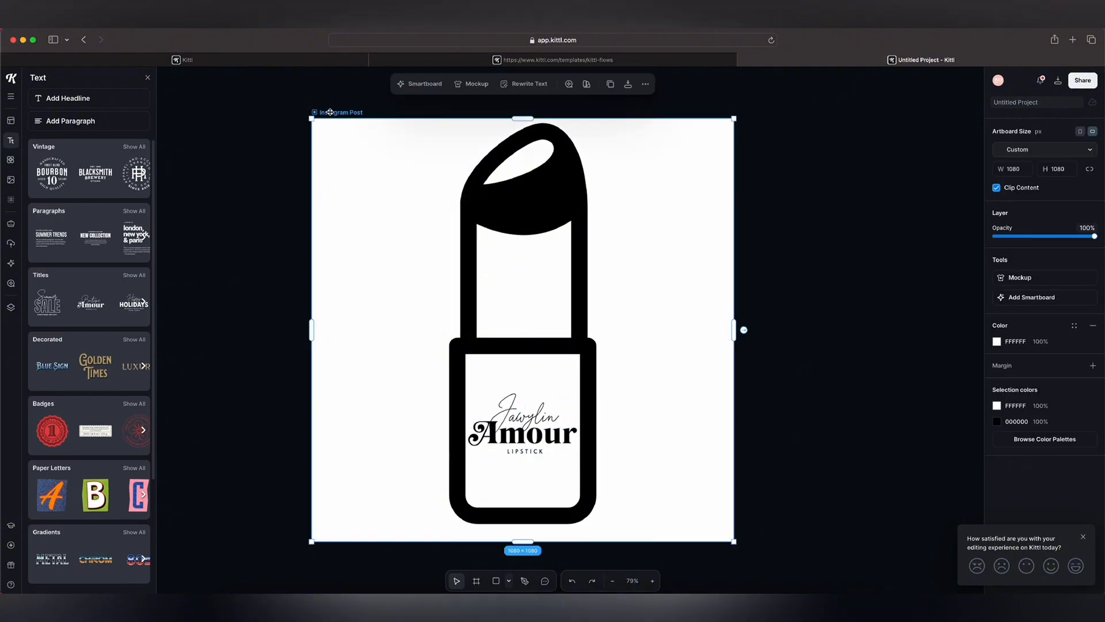
click(425, 84)
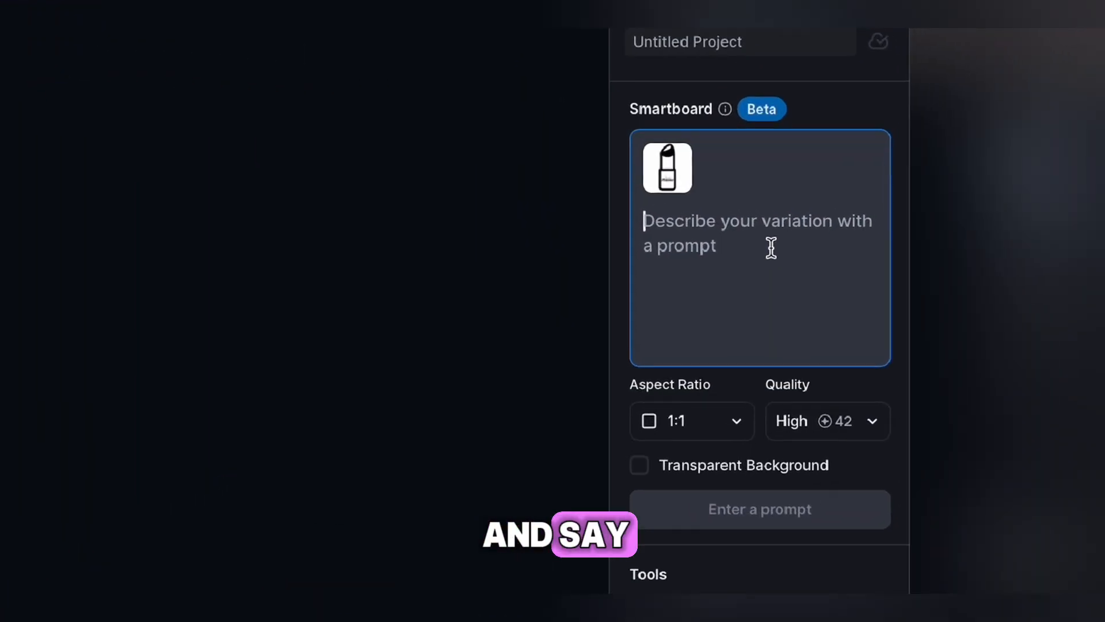
text(Turn this mto a realistic 3D product photo of)
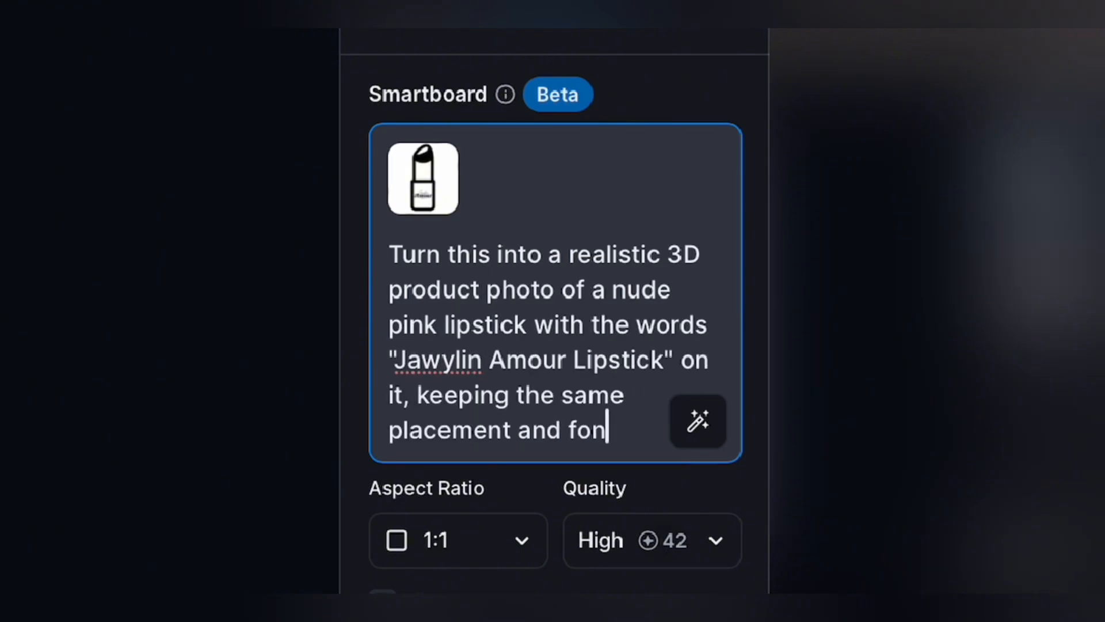
text(t styl)
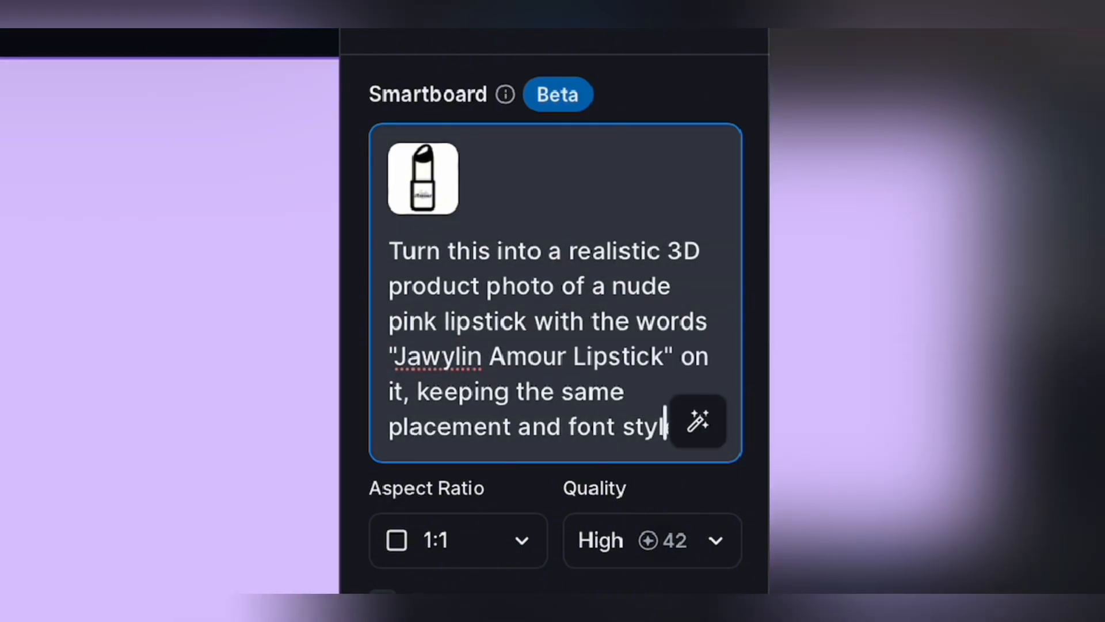
- Extend the prompt to request a high-quality, clean, professional mockup with a neutral showcase background complementing the lipstick, and describe the lipstick's packaging
text(e. Ensure it)
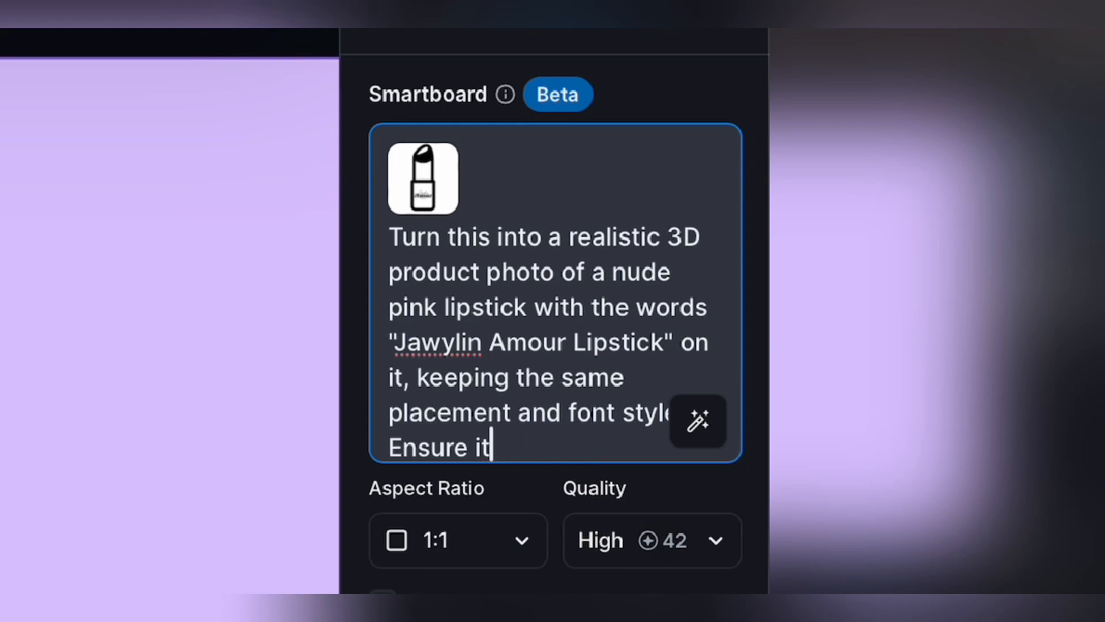
text(high quality)
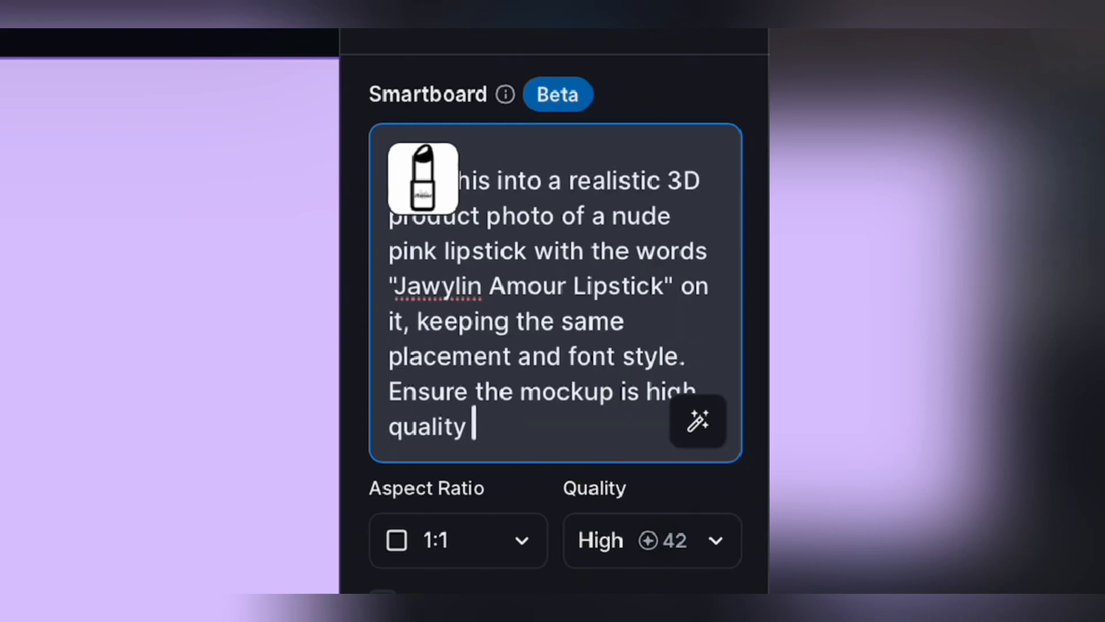
text( and clean and professional. The background)
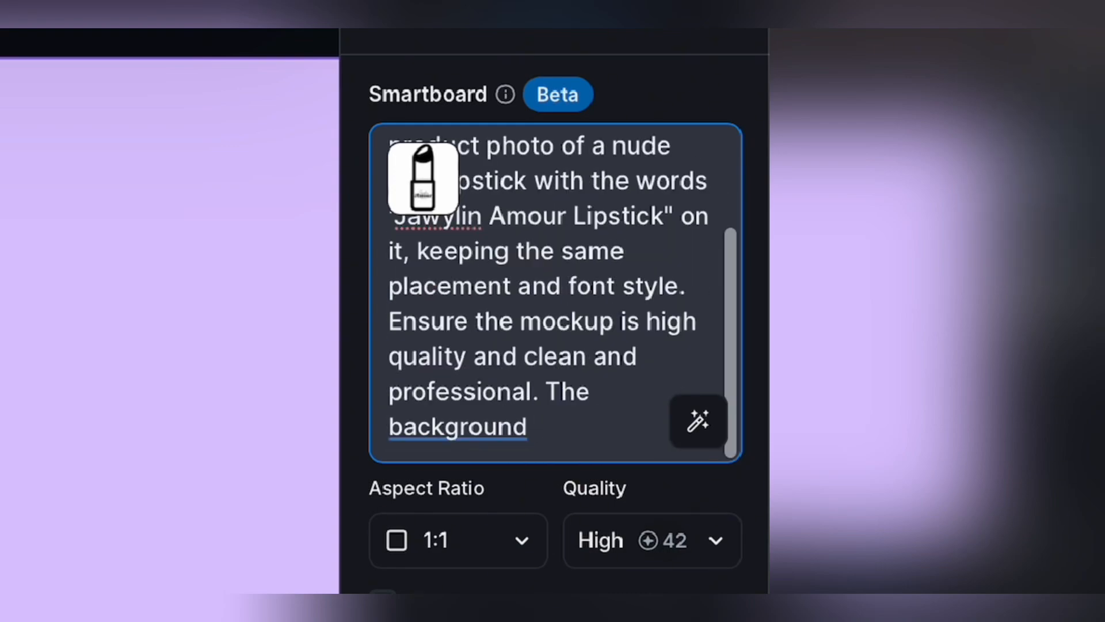
text( should be a neutr)
text(al clean showcas)
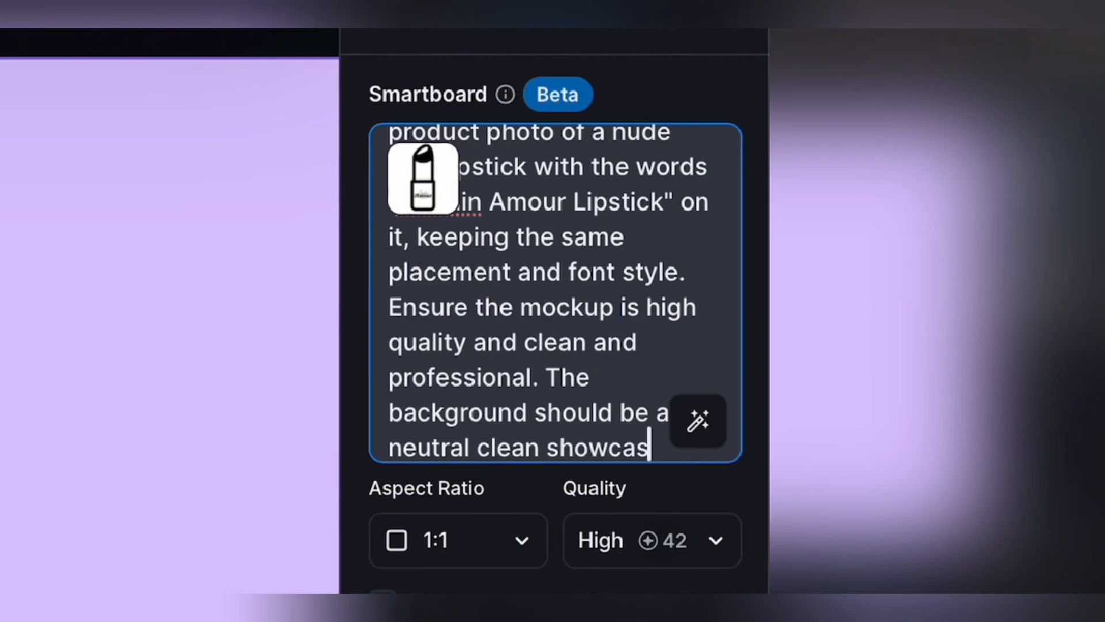
text(e that compliments the lipstick)
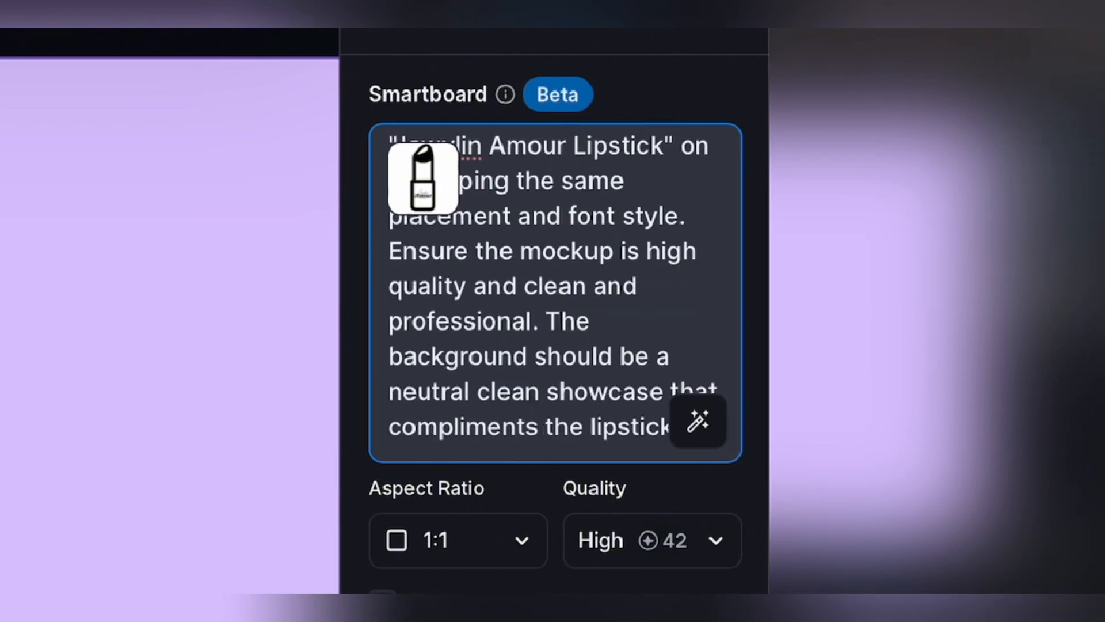
text( The packaging for the lipstic)
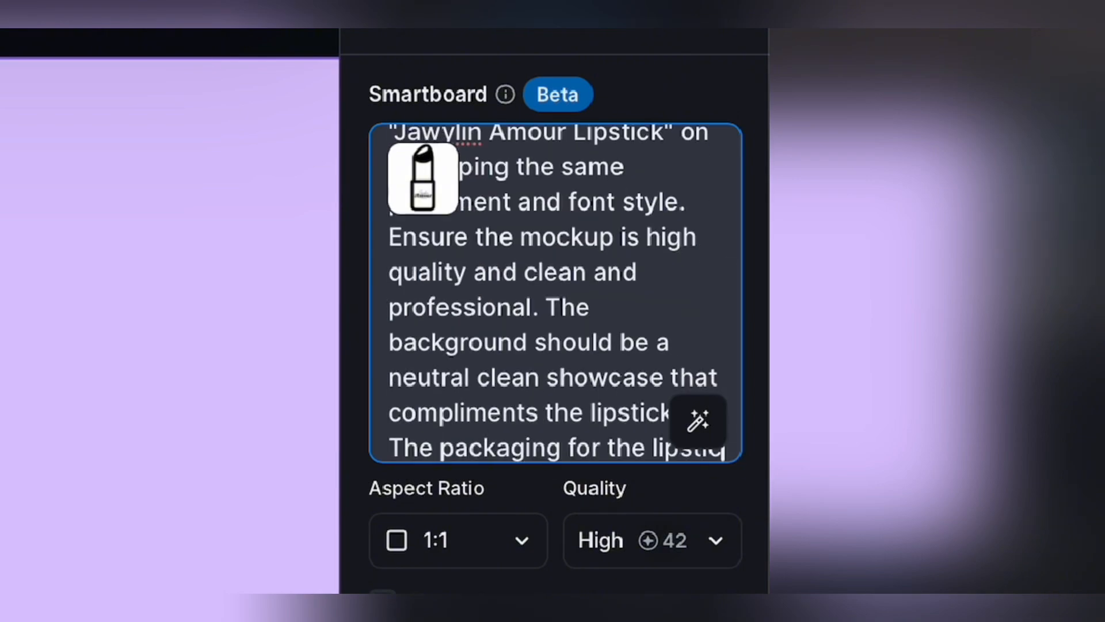
text(kk should be.d shimmey pe)
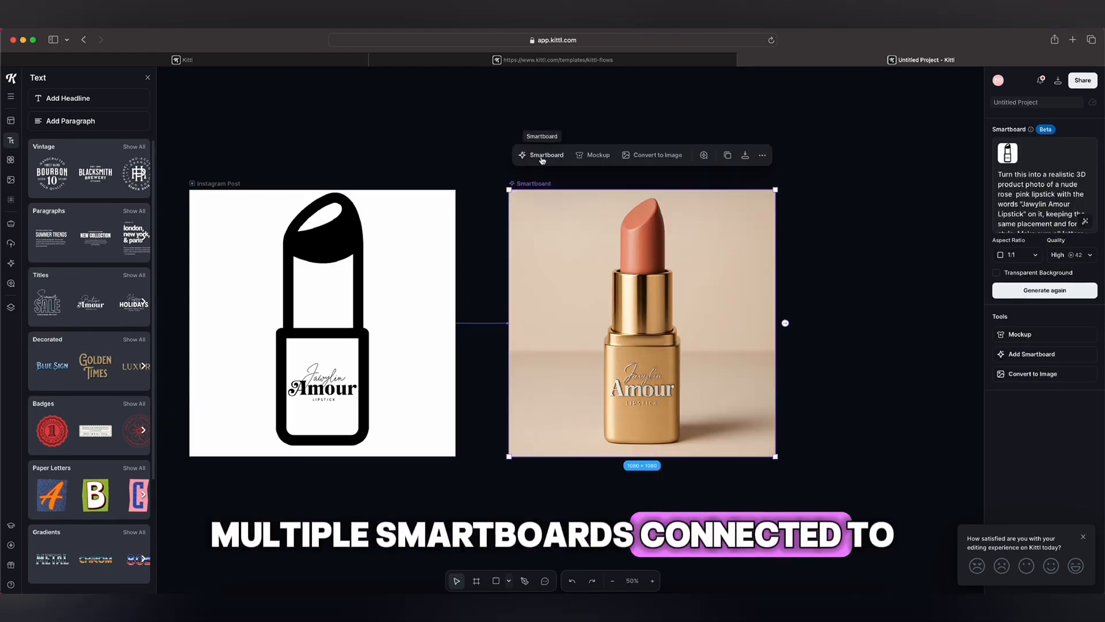
- Add smartboards from the lipstick render and prompt one for a brown coffee shade with a complementary on-brand background and extremely high quality
click(542, 157)
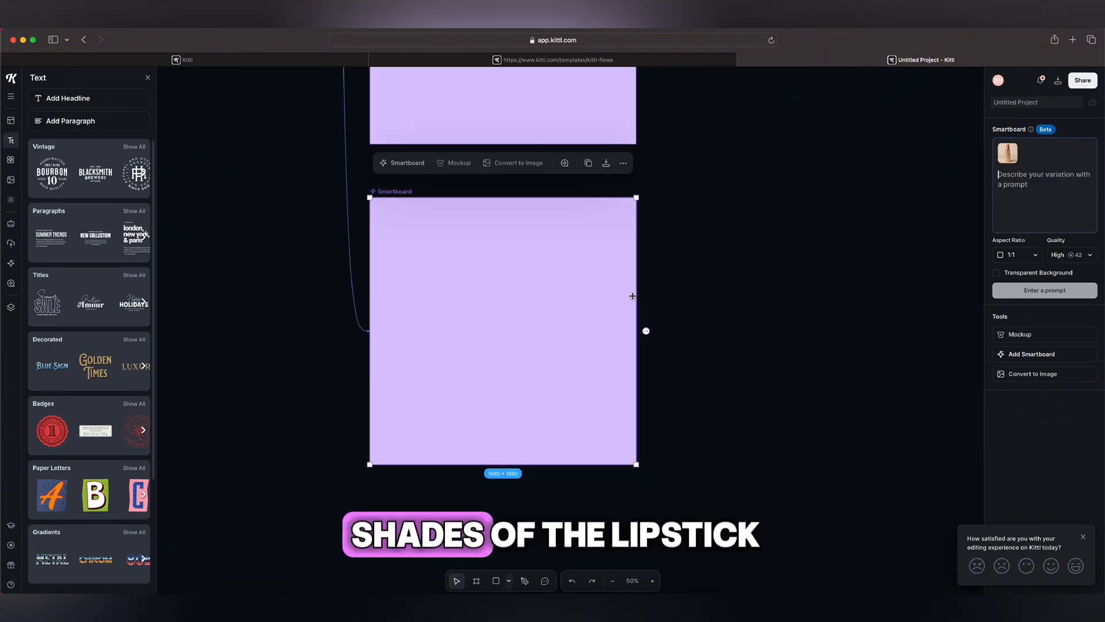
text(Keep )
text(everything the same)
key(BackSpace)
key(BackSpace)
text(ame, bu)
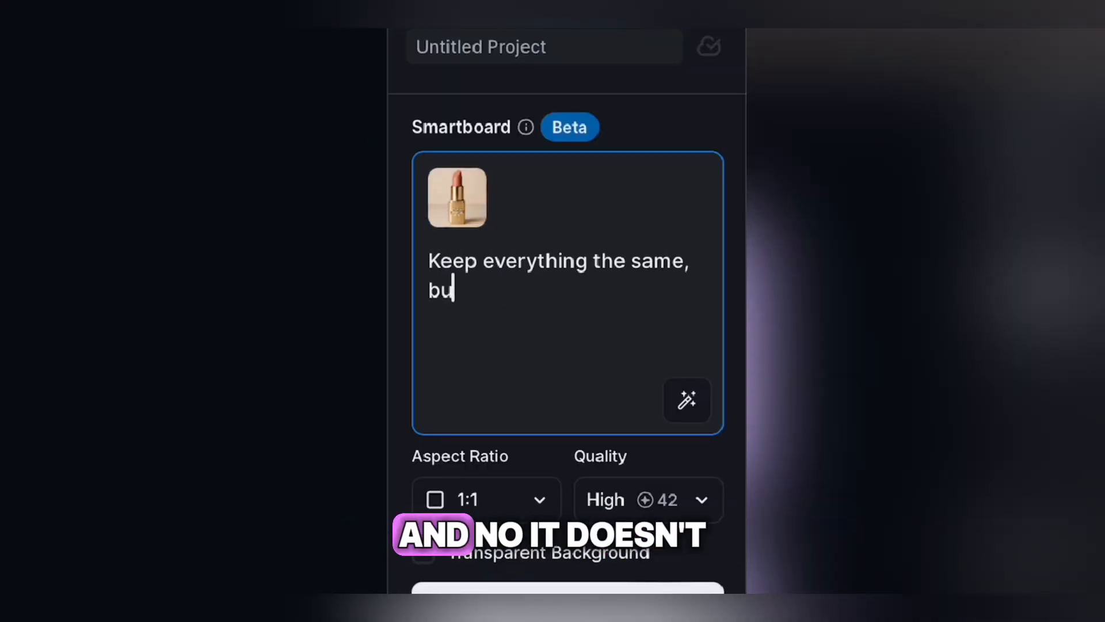
text(a )
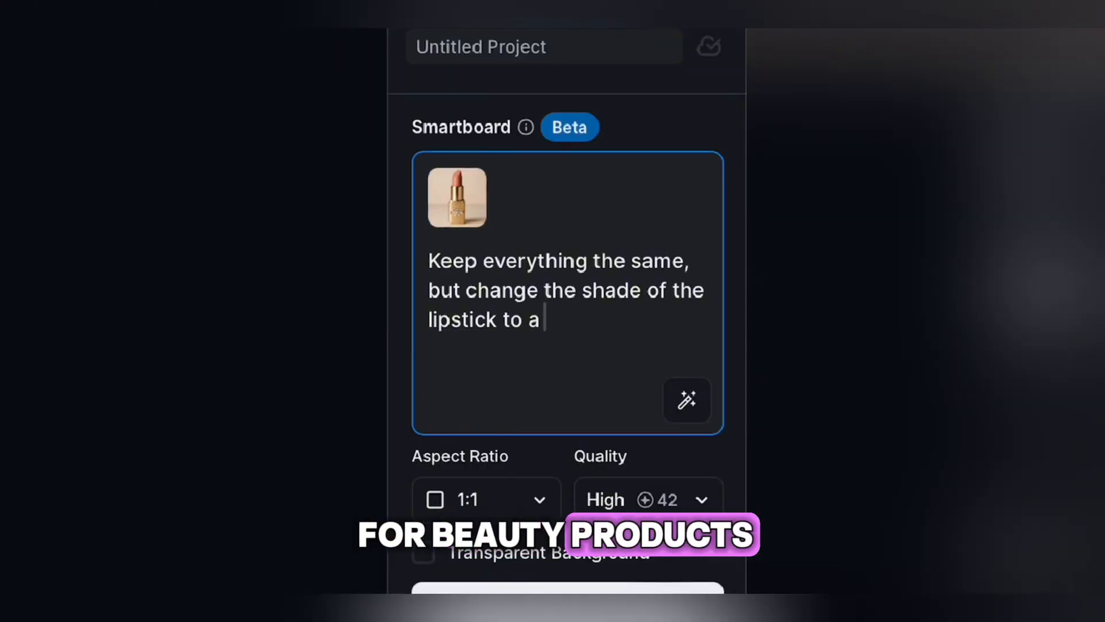
text(brown coffee shade. The background )
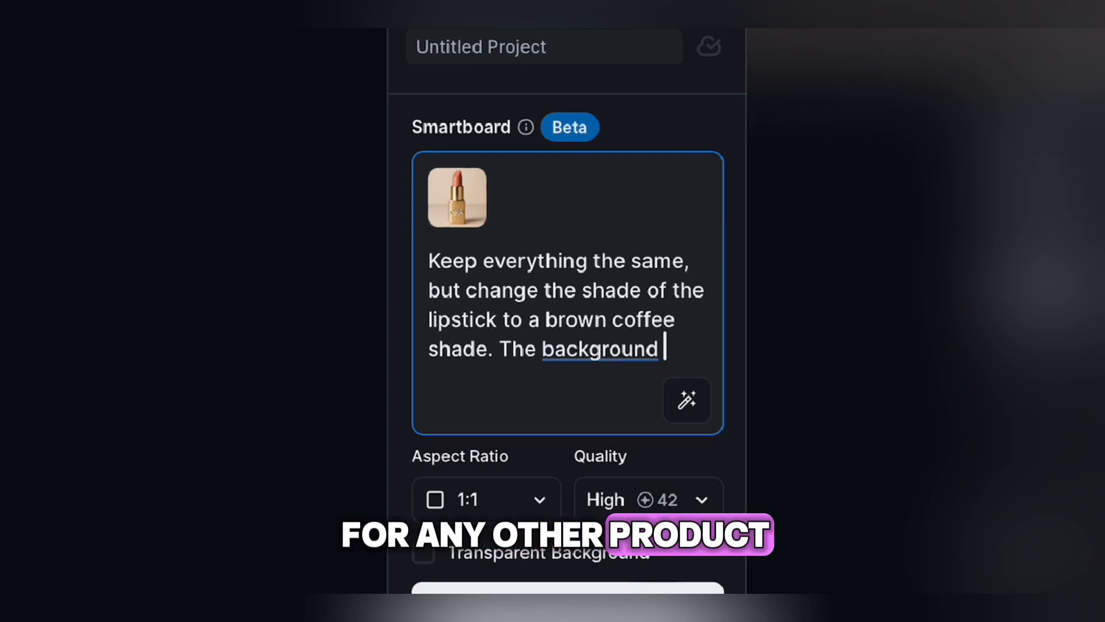
text(should also be the same but in a color that c)
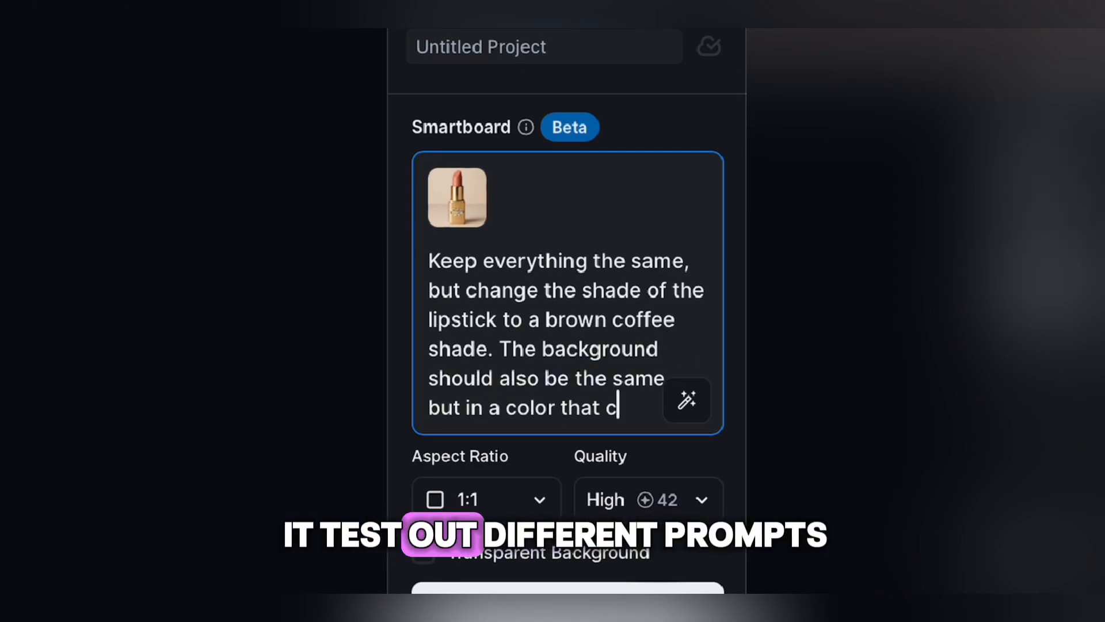
text(ompliments the lipstick shade and stays on brand. Ensure the quality )
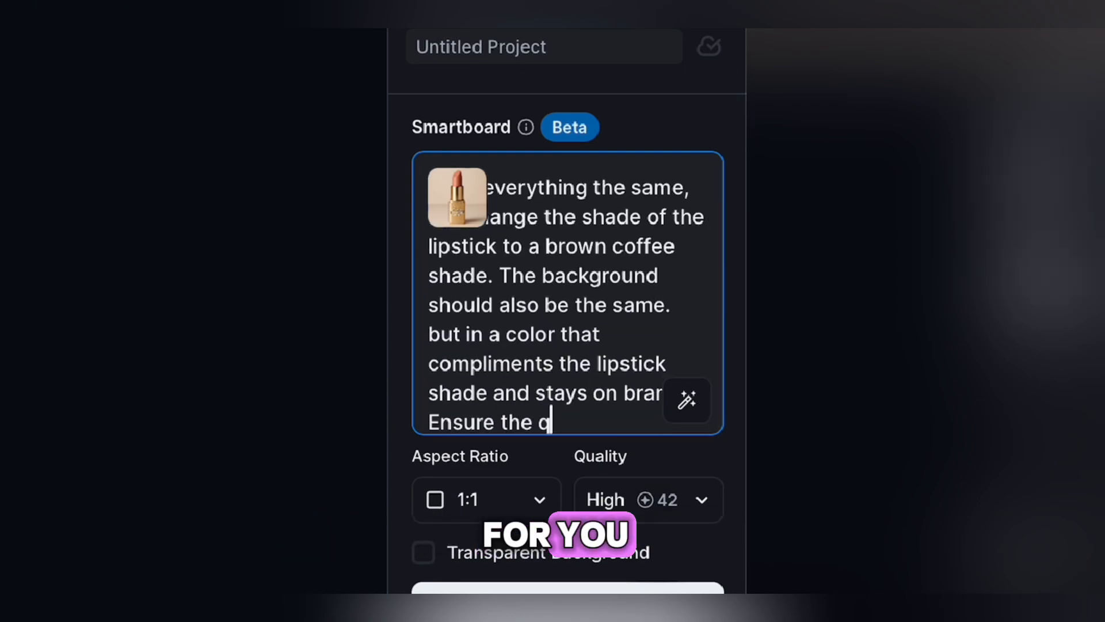
text(is extremely high.)
- Copy the full variation prompt for reuse and generate the brown coffee lipstick
key(super+a)
right_click(596, 329)
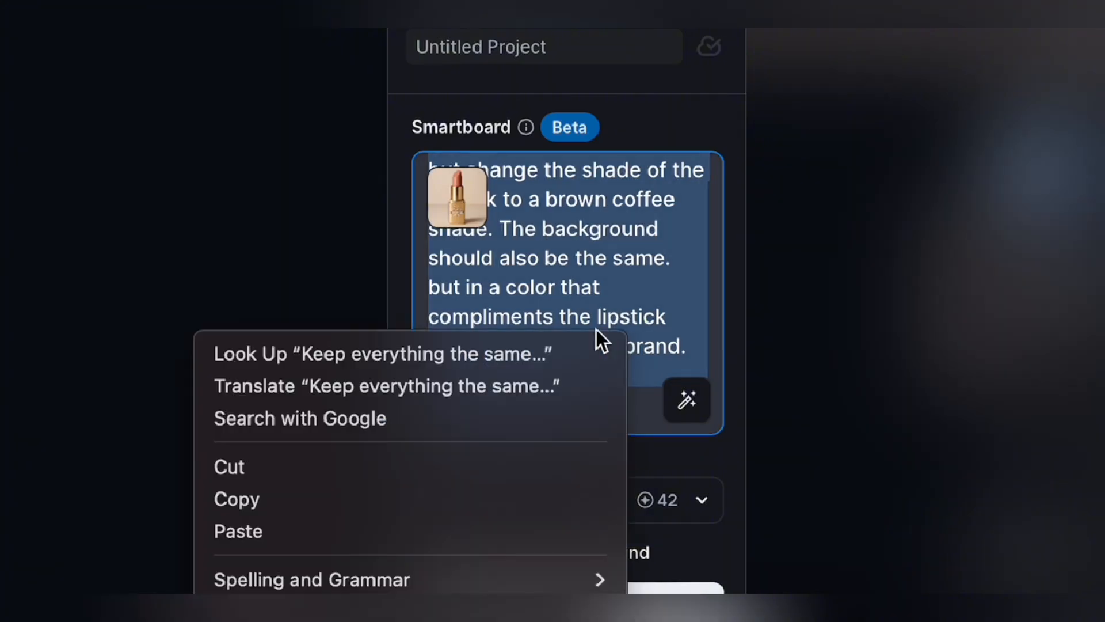
click(236, 499)
click(1023, 292)
- Paste the copied prompt into the second variation smartboard, change the shade to red and generate it
scroll(501, 345, down, 6)
click(1031, 175)
key(super+v)
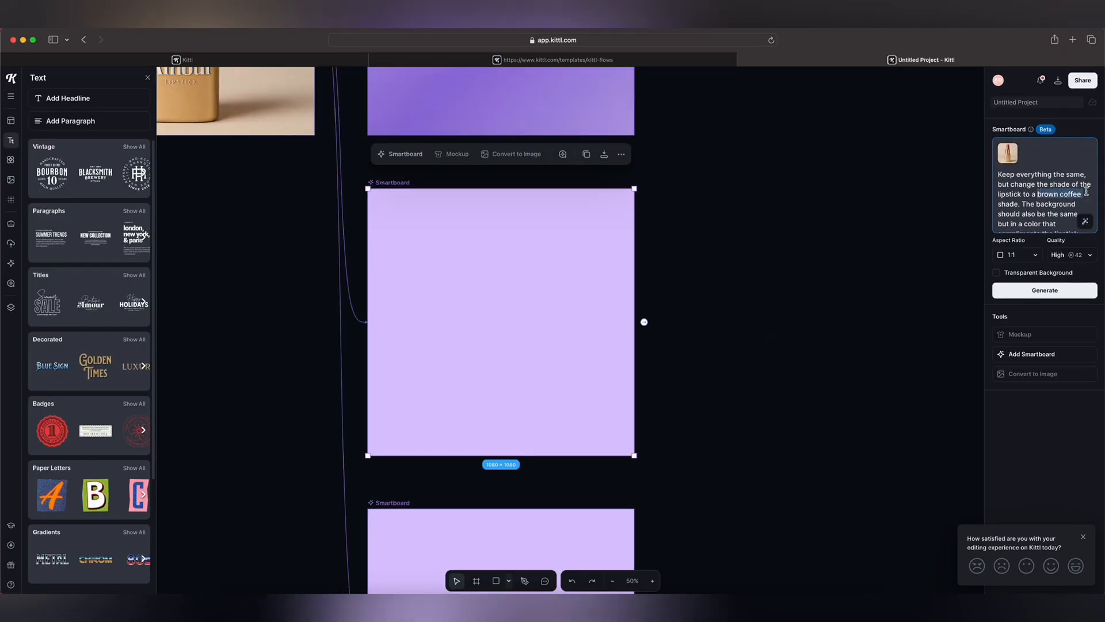
click(1045, 290)
- Reuse the prompt in the third variation smartboard with "nude orange" as the lipstick shade and generate it
click(586, 345)
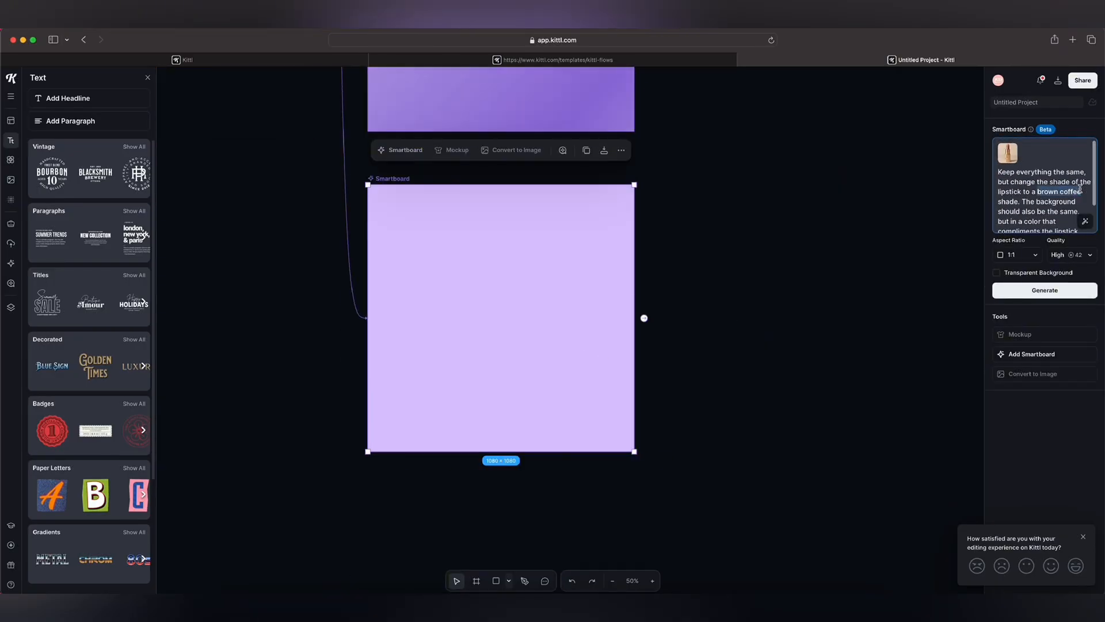
double_click(1064, 191)
key(BackSpace)
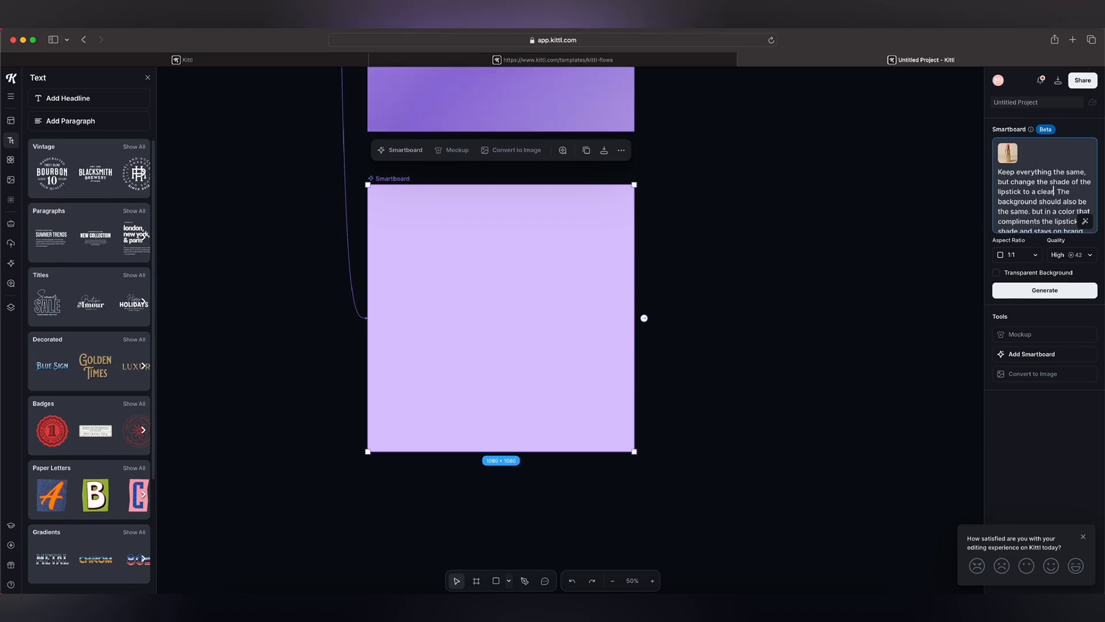
key(super+z)
drag(1038, 191, 1074, 188)
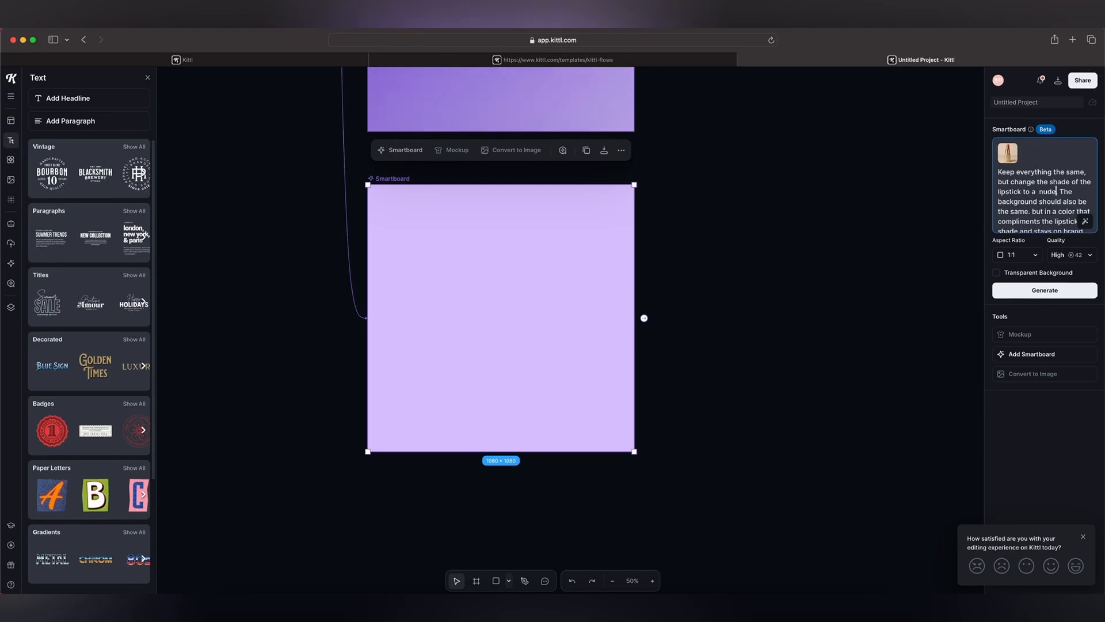
text(nude orange.)
click(1053, 289)
- Examine the generated lipstick variations and compare their shades, packaging and backgrounds with the original render
scroll(639, 252, up, 5)
scroll(639, 252, left, 3)
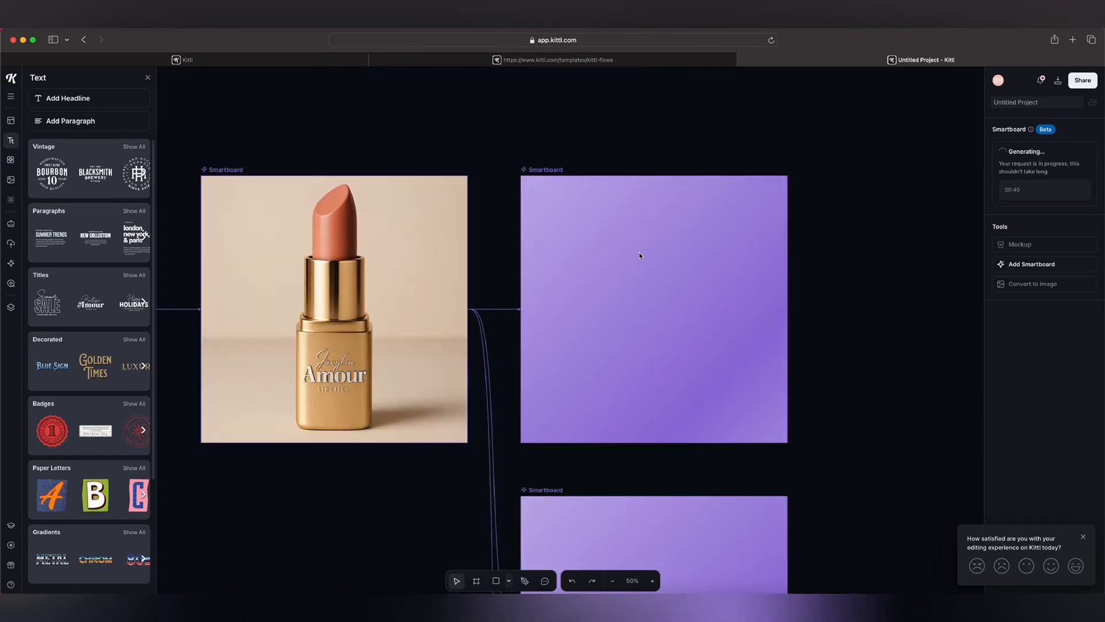
scroll(836, 284, down, 3)
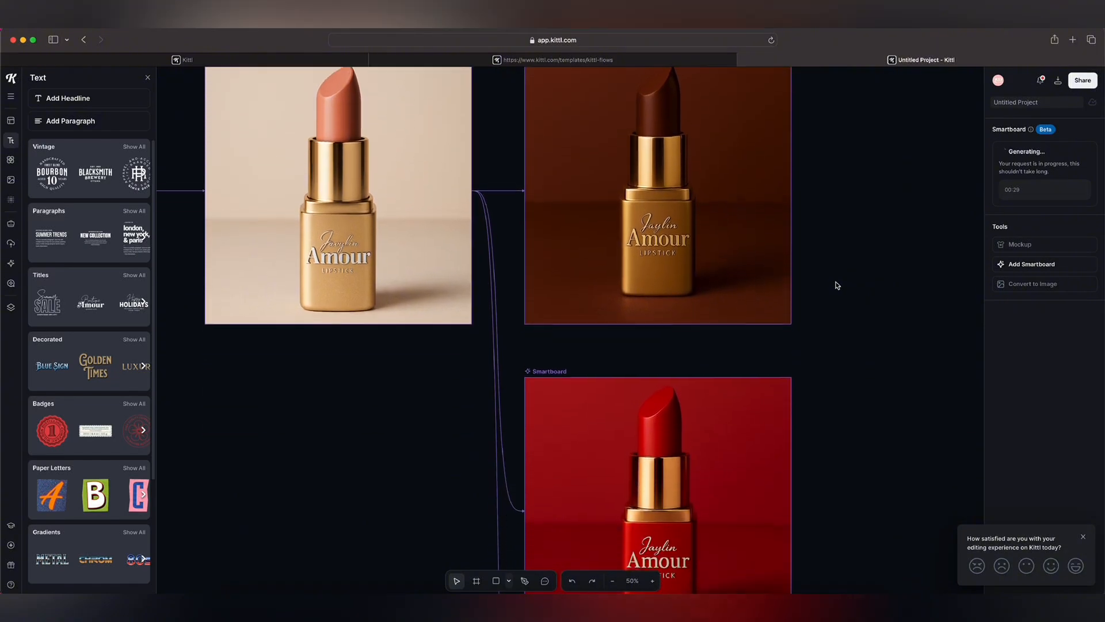
scroll(837, 286, down, 10)
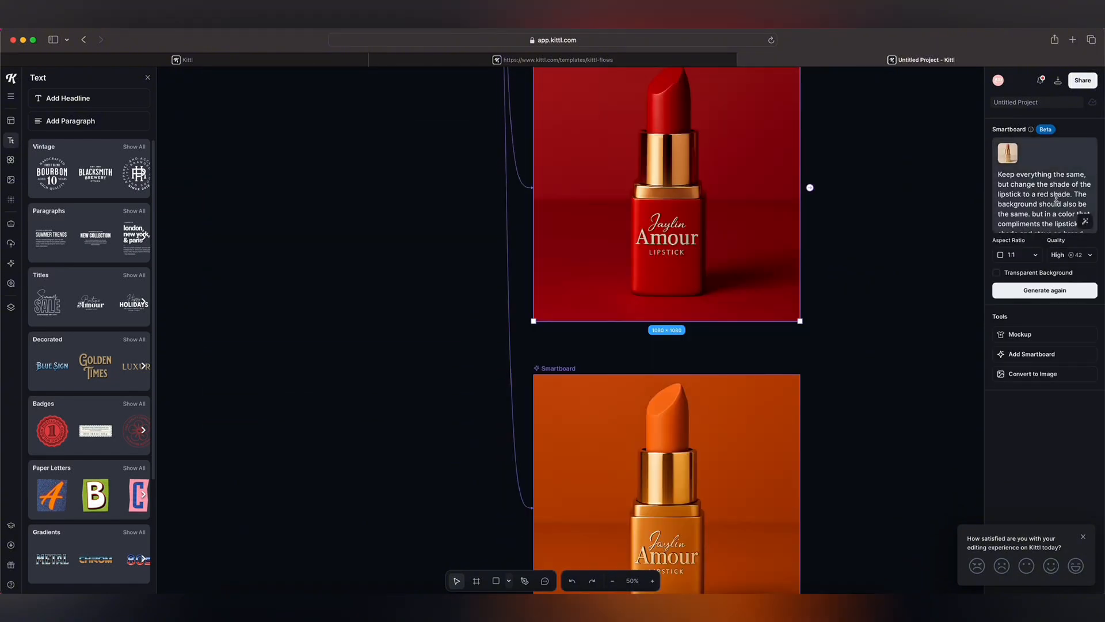
scroll(1036, 220, down, 1)
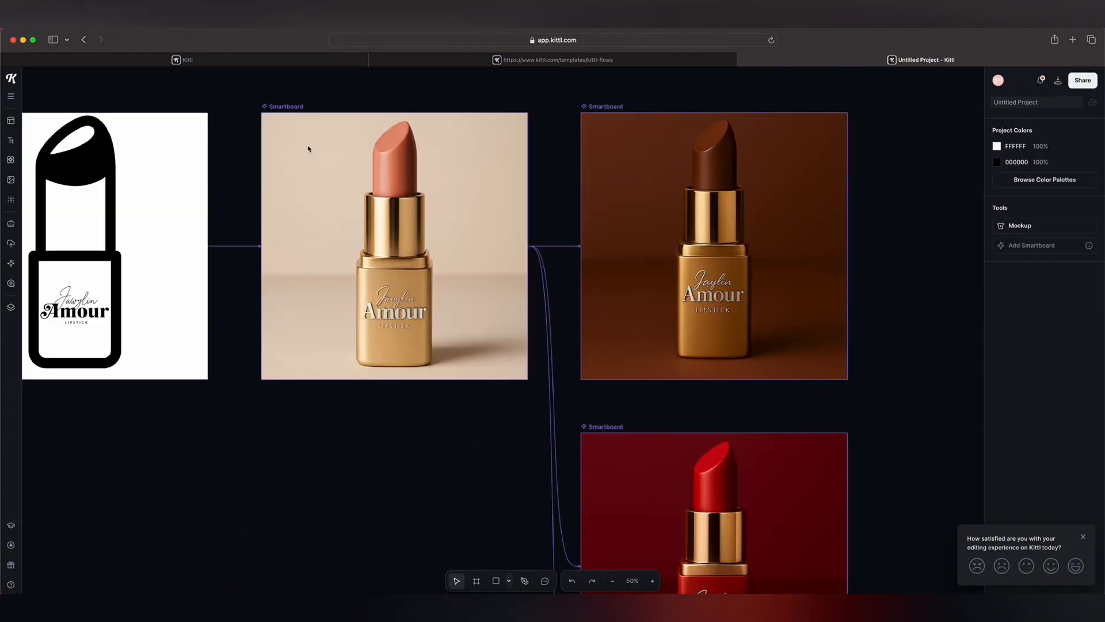
scroll(309, 148, right, 2)
scroll(309, 149, down, 4)
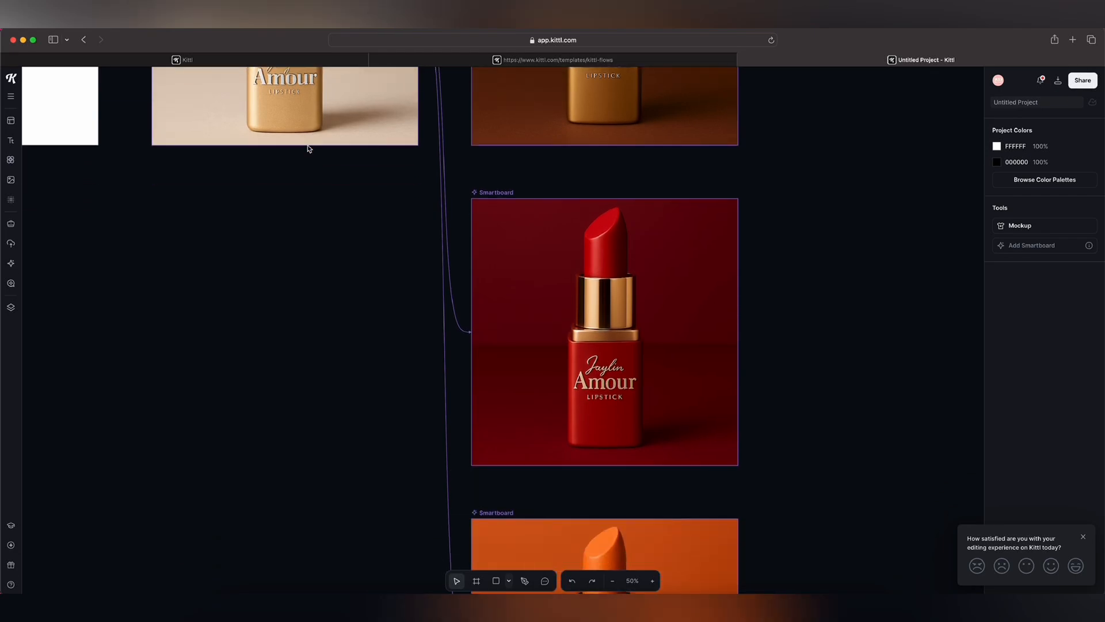
scroll(308, 149, down, 5)
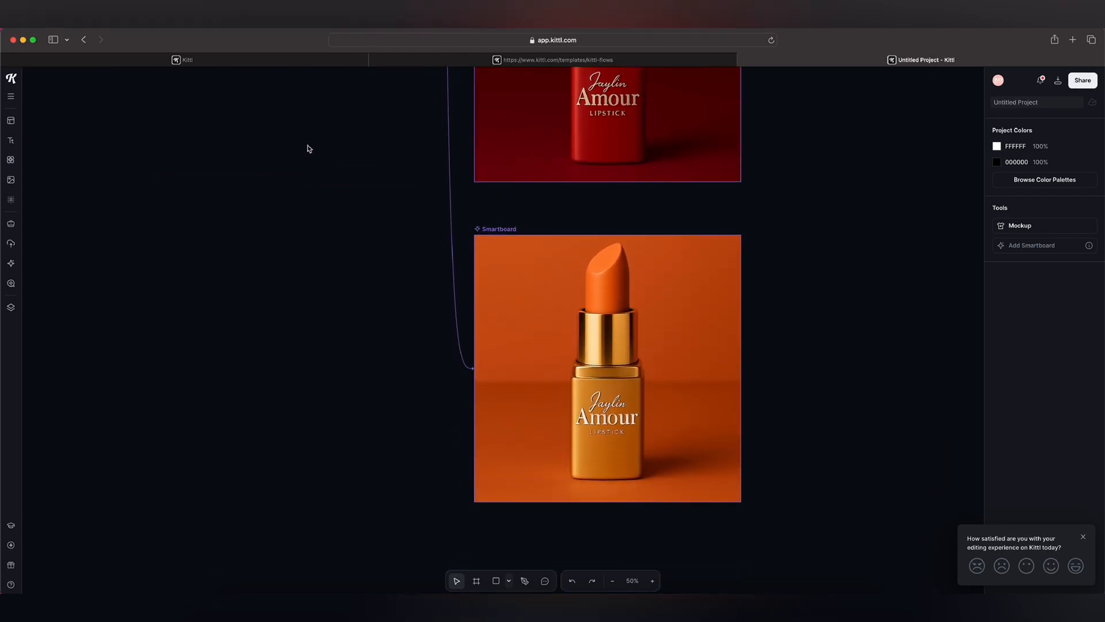
scroll(308, 149, up, 5)
scroll(309, 148, right, 1)
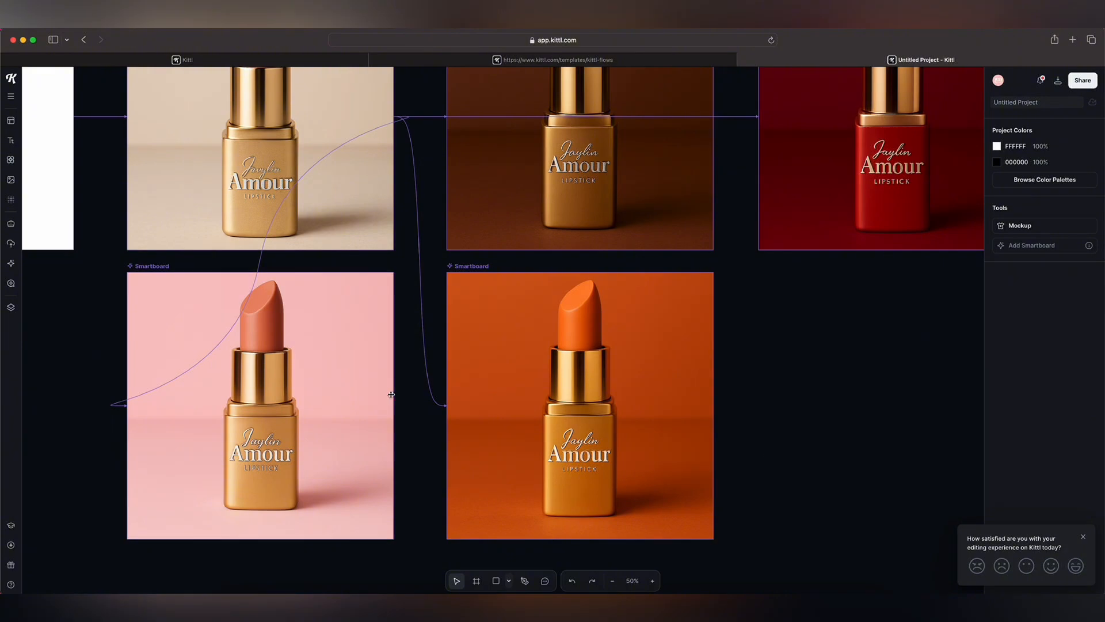
scroll(392, 394, left, 5)
scroll(392, 395, up, 1)
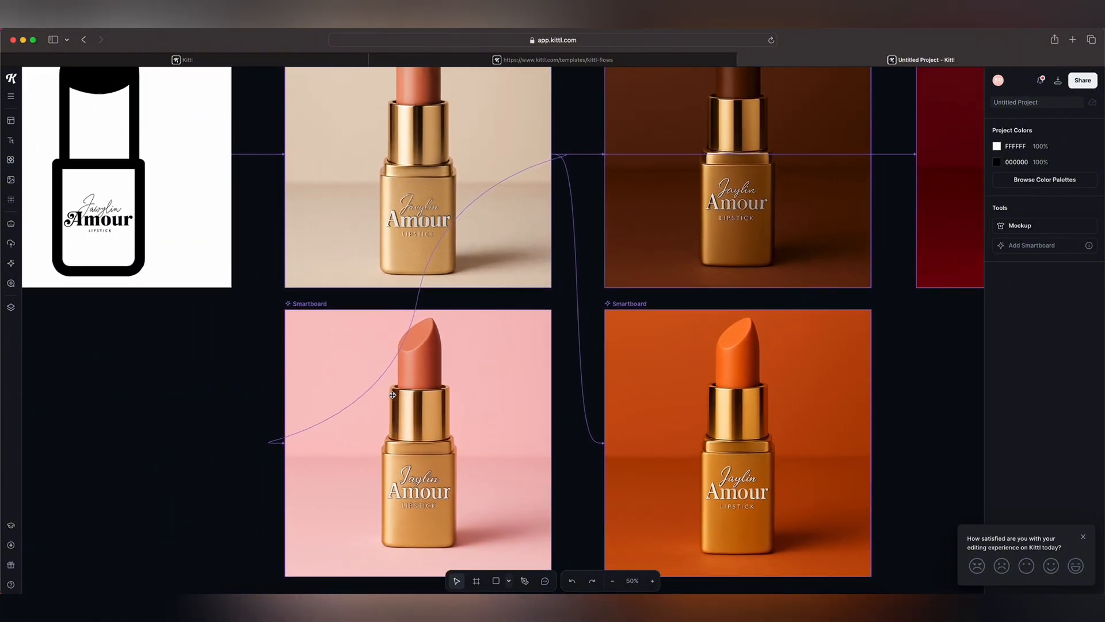
scroll(393, 395, up, 2)
scroll(392, 395, right, 5)
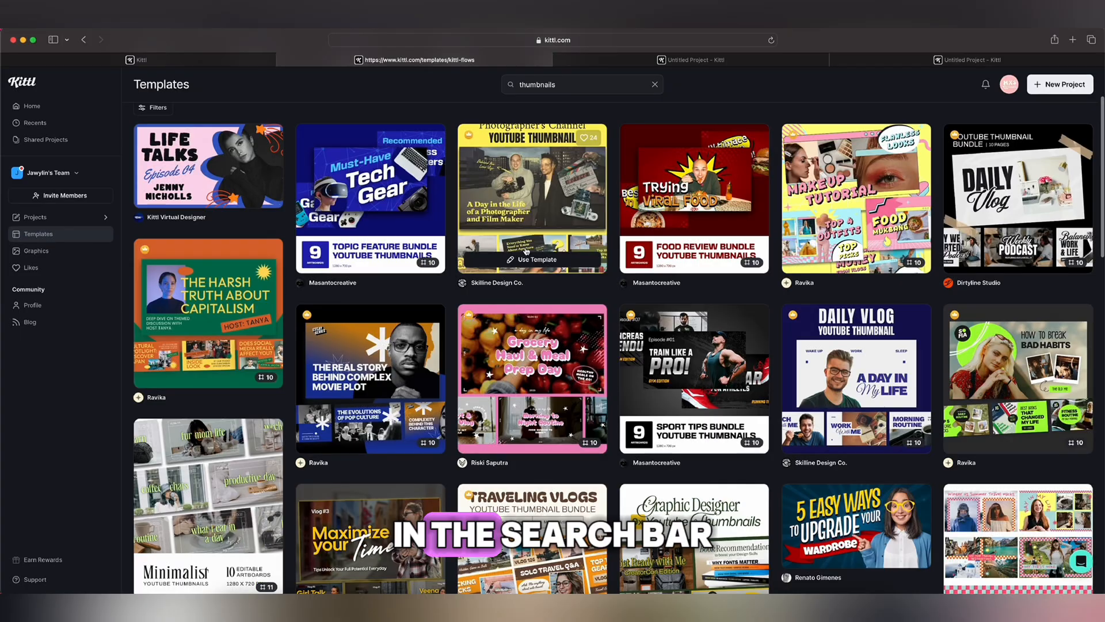
- Browse the thumbnail templates and open the brown Aesthetic YouTube Thumbnail Bundle for editing
scroll(527, 251, down, 3)
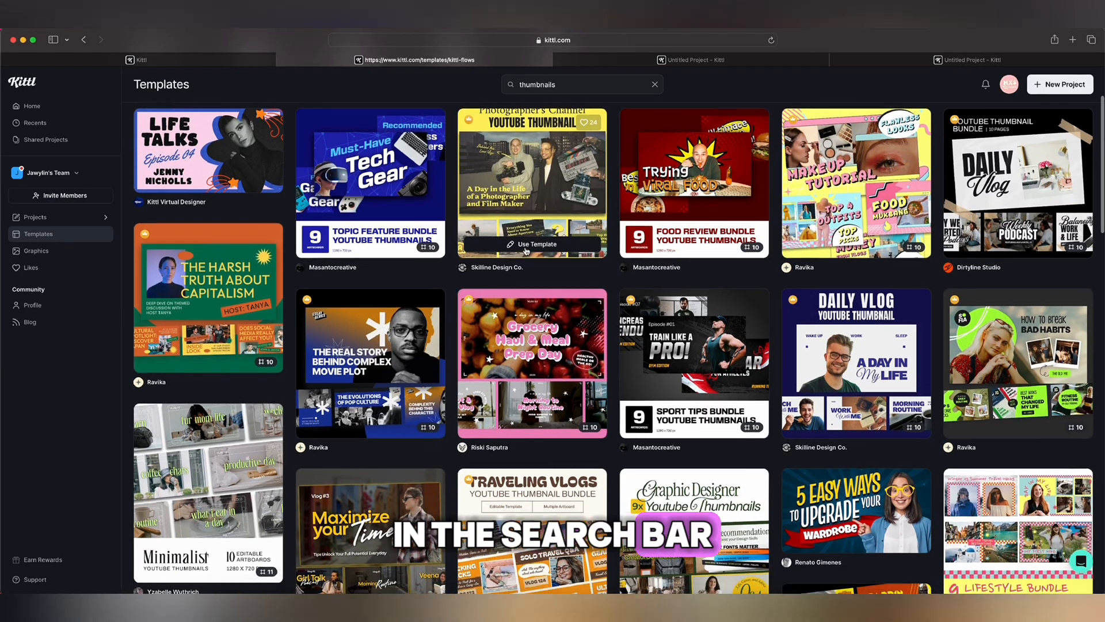
scroll(527, 252, down, 5)
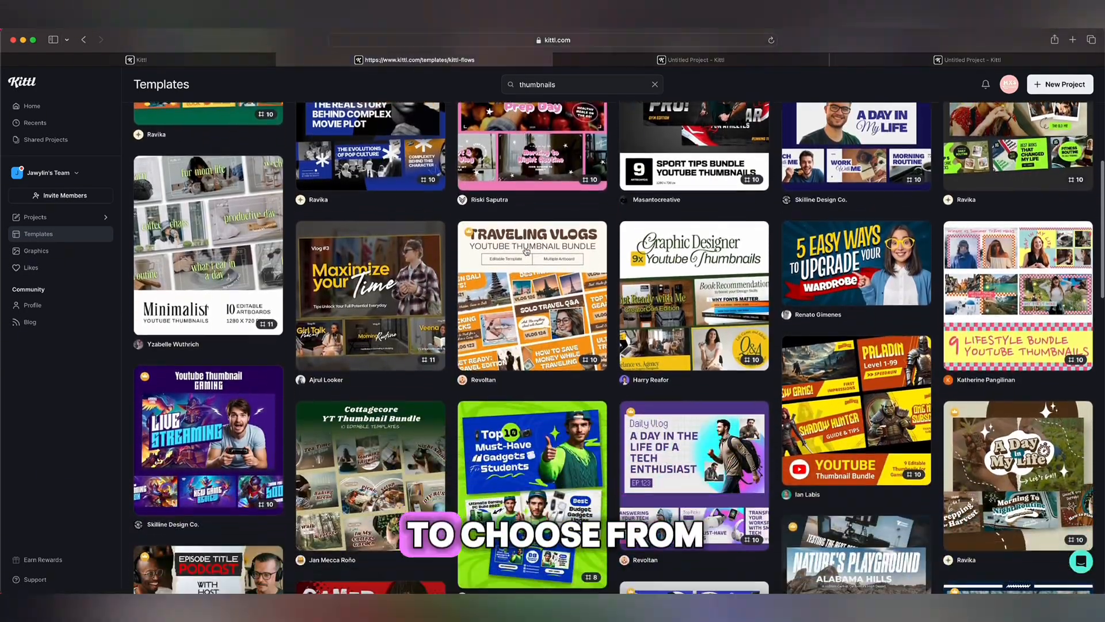
scroll(527, 251, down, 6)
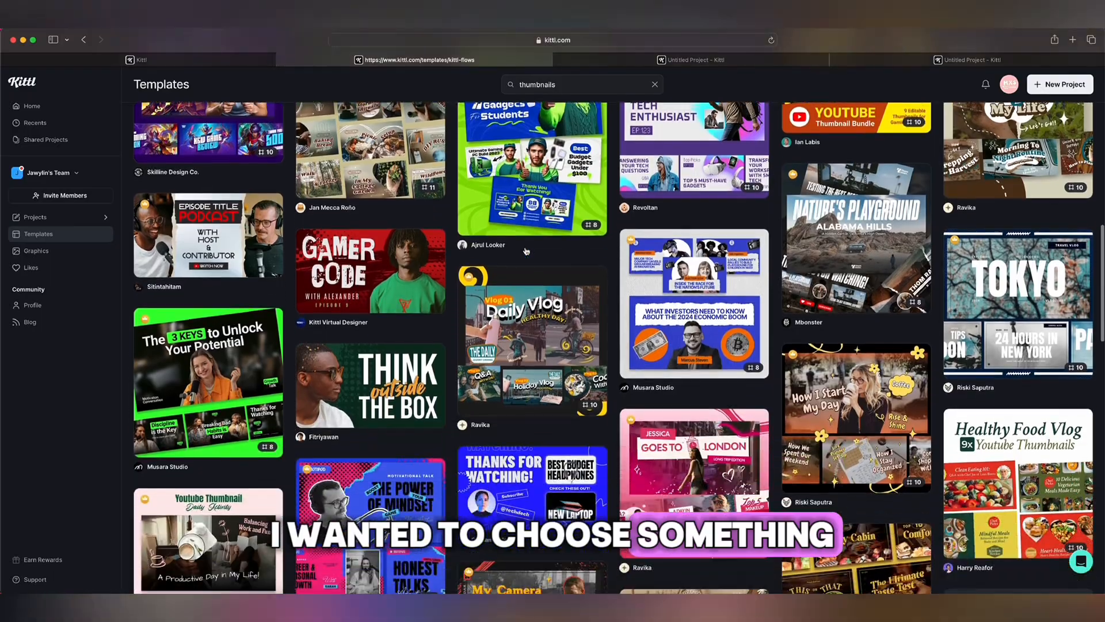
scroll(527, 252, down, 5)
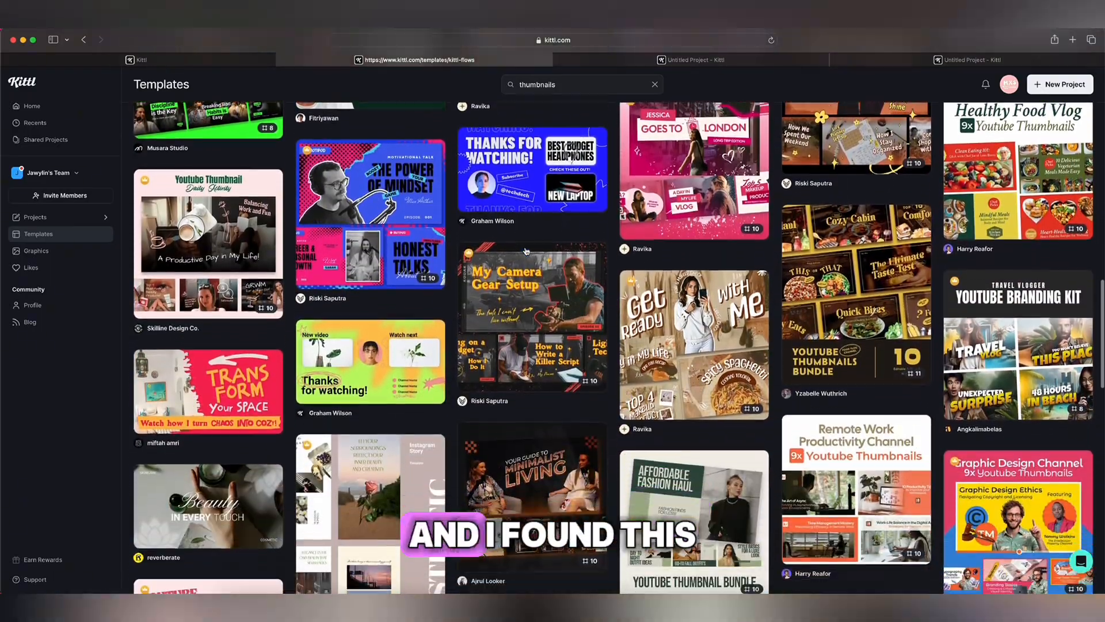
click(690, 265)
click(786, 214)
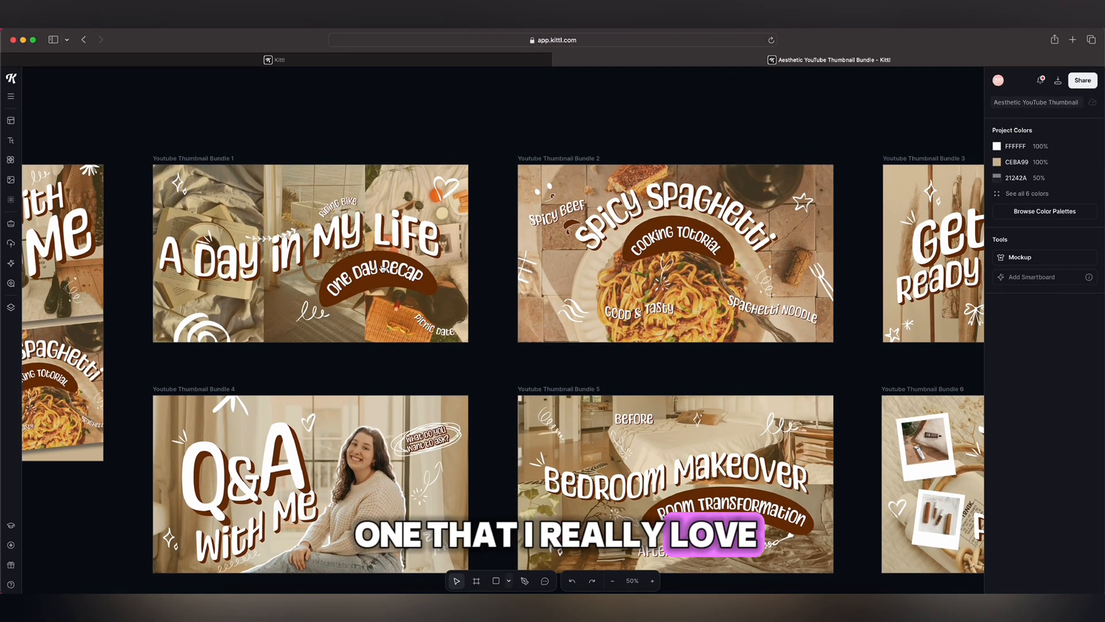
- Replace "One Day Recap" with "As a small biz owner" in the first thumbnail and resize its brown shape to 498 x 302 px
click(380, 269)
double_click(380, 268)
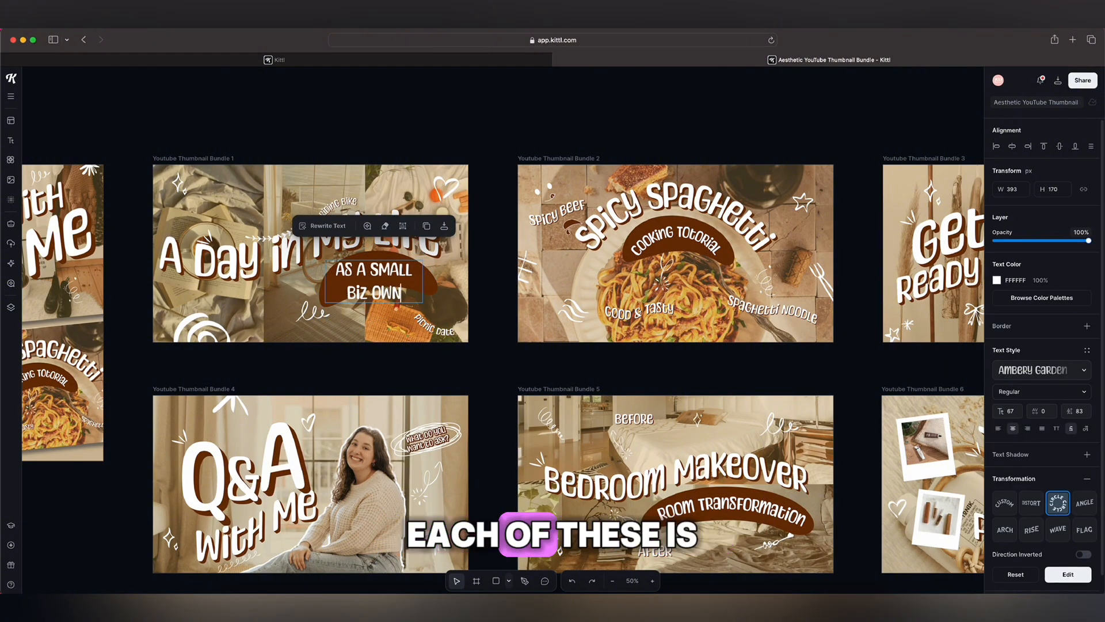
click(444, 251)
click(315, 314)
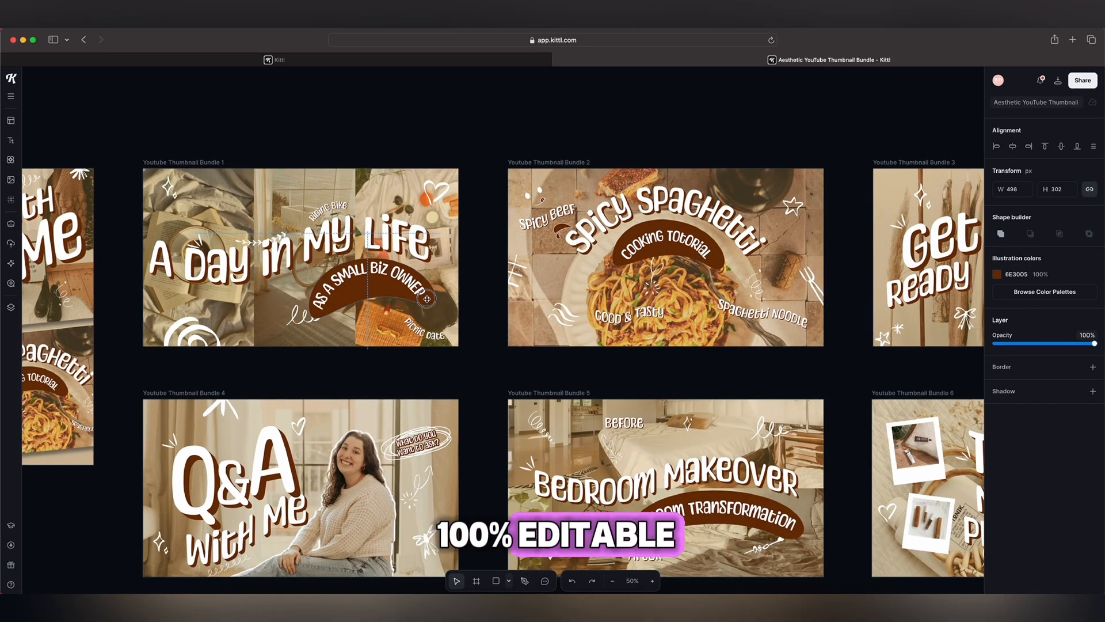
- In the first thumbnail, replace "Riding Bike" with "Custom Orders", angled along the title, and "Picnic Date" with "Content Creation Process"
click(536, 159)
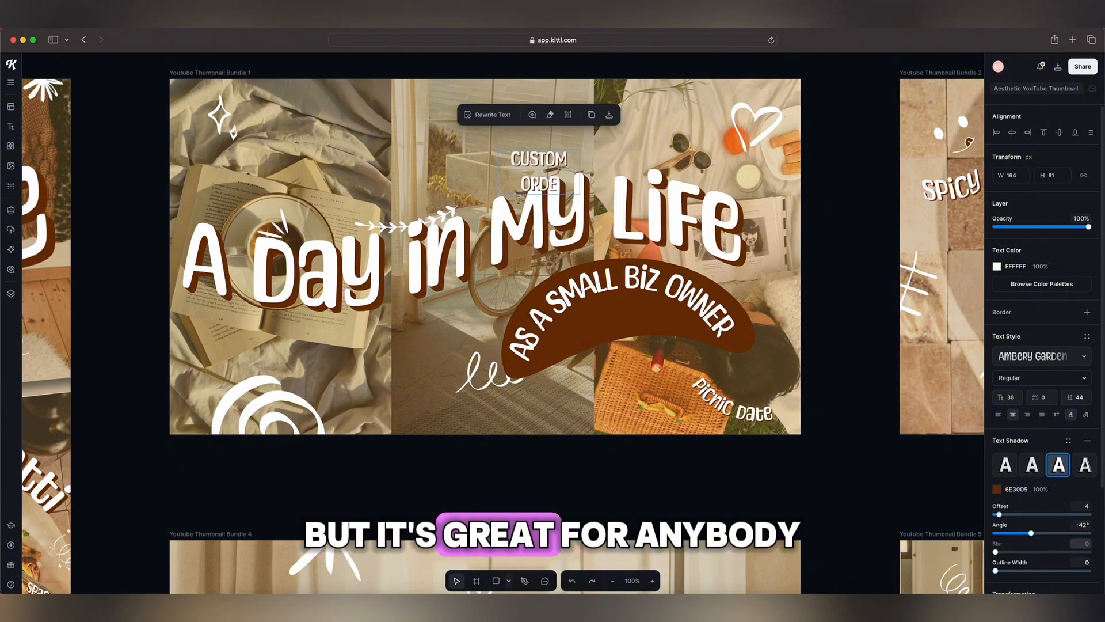
text(RS)
click(834, 185)
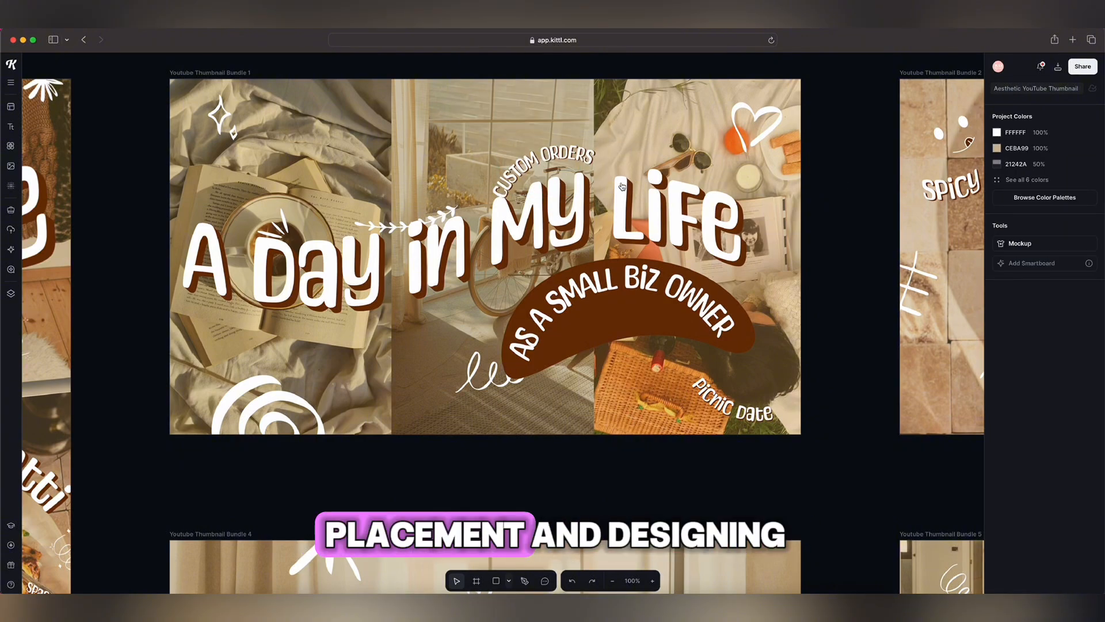
click(579, 179)
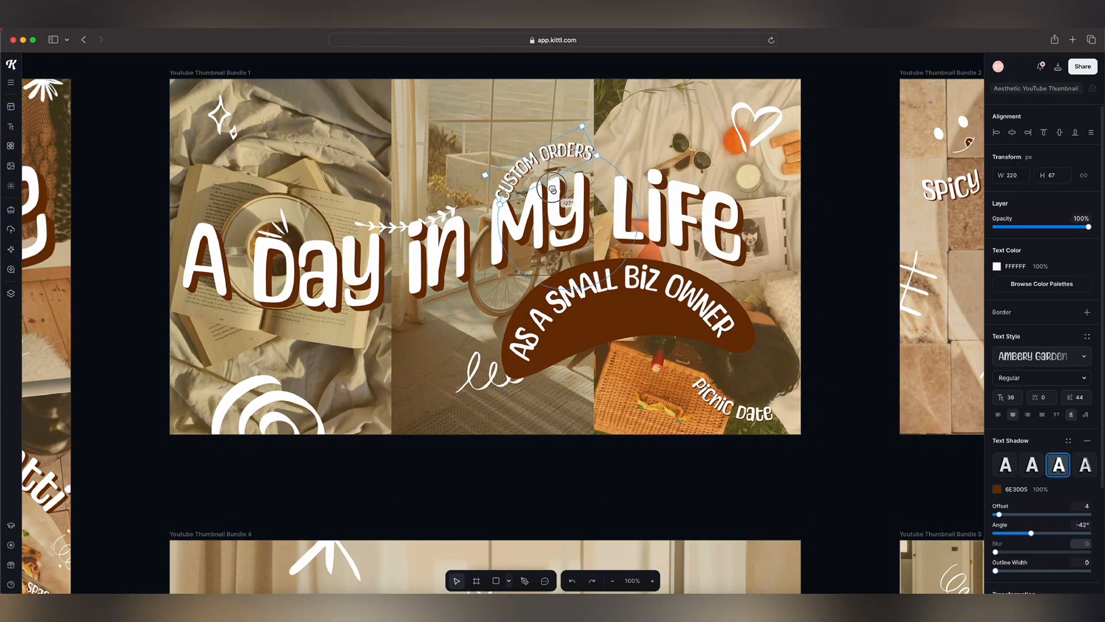
- Recolour the Q&A With Me thumbnail by changing its brown text shadows and beige background tint to pink
scroll(522, 174, right, 6)
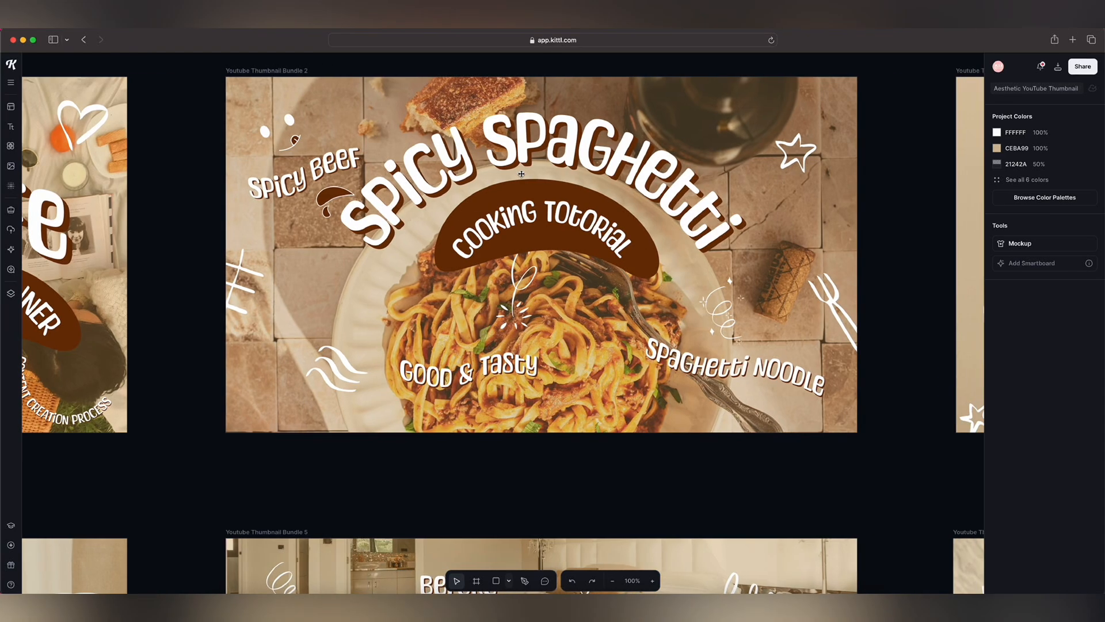
scroll(521, 174, down, 6)
scroll(522, 173, down, 1)
scroll(521, 174, left, 10)
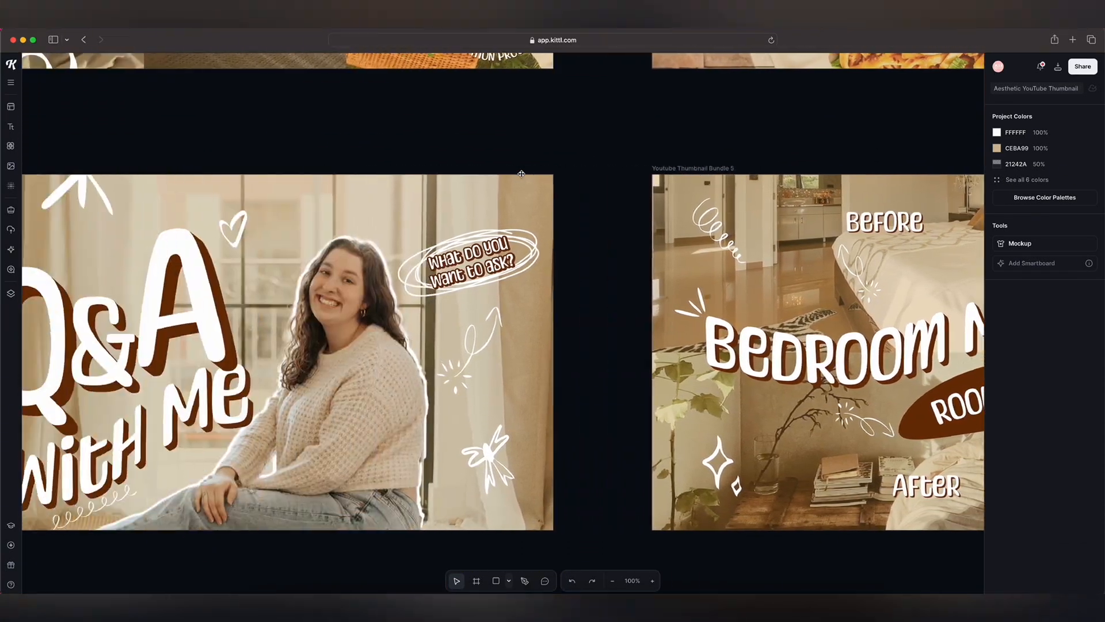
scroll(522, 174, left, 3)
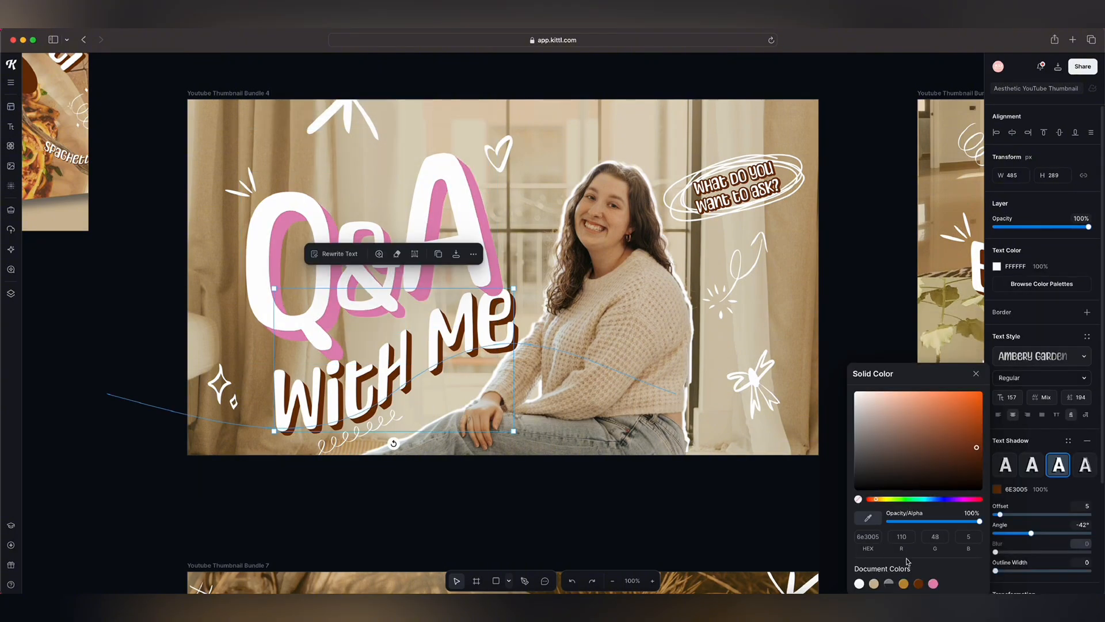
click(726, 499)
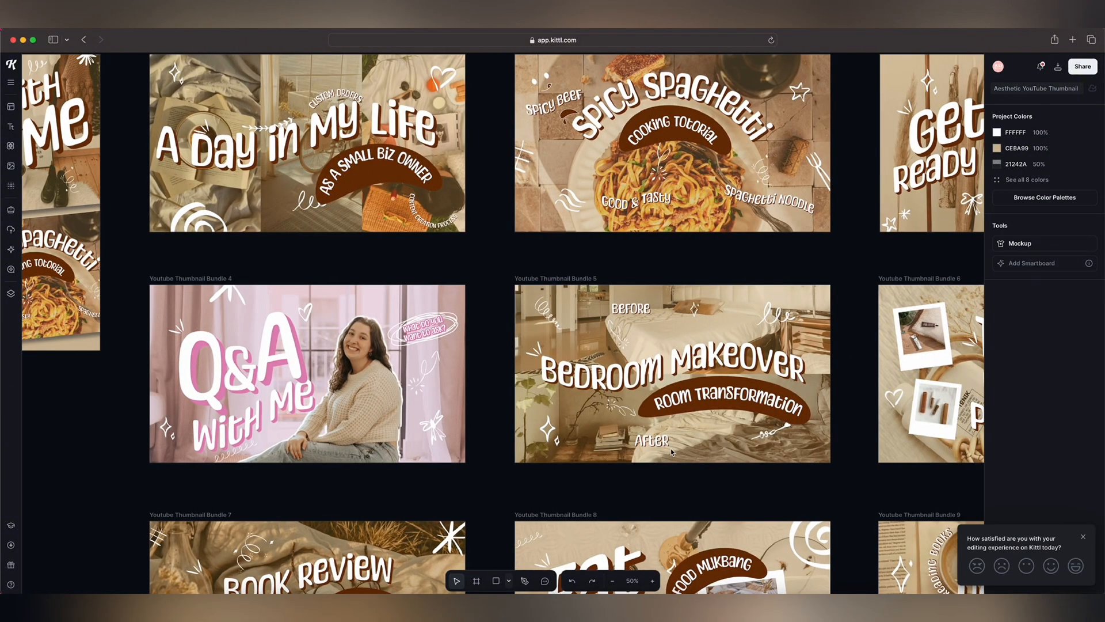
- Examine the thumbnails across the bundle, comparing the customised day-in-my-life and pink Q&A designs with the remaining brown ones
scroll(672, 452, right, 10)
scroll(672, 452, left, 10)
scroll(672, 452, down, 2)
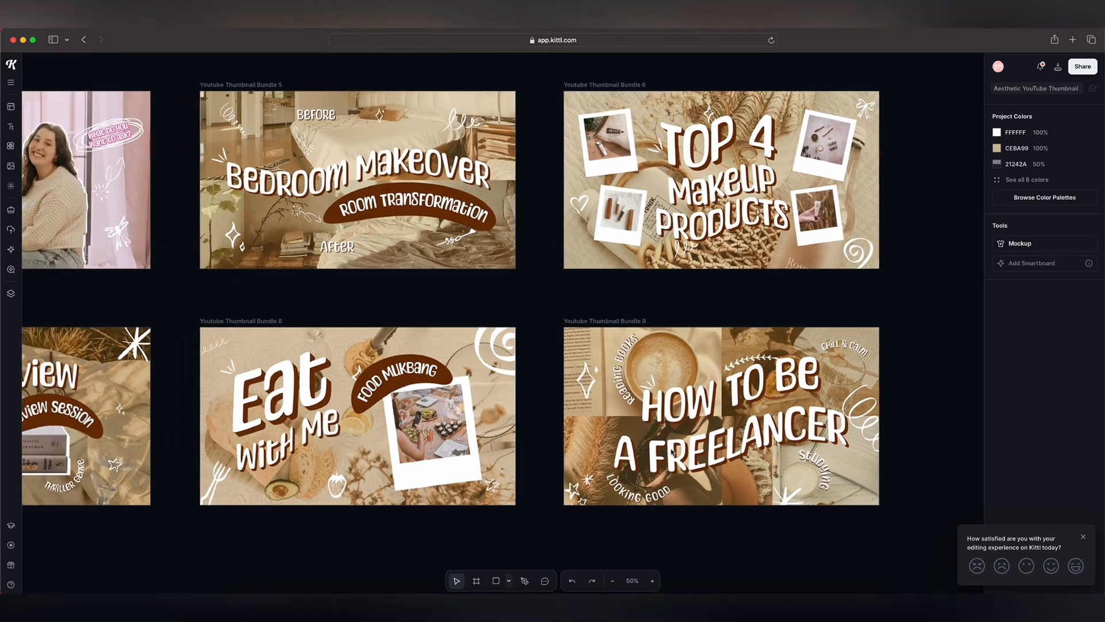
scroll(672, 452, up, 5)
scroll(672, 452, left, 8)
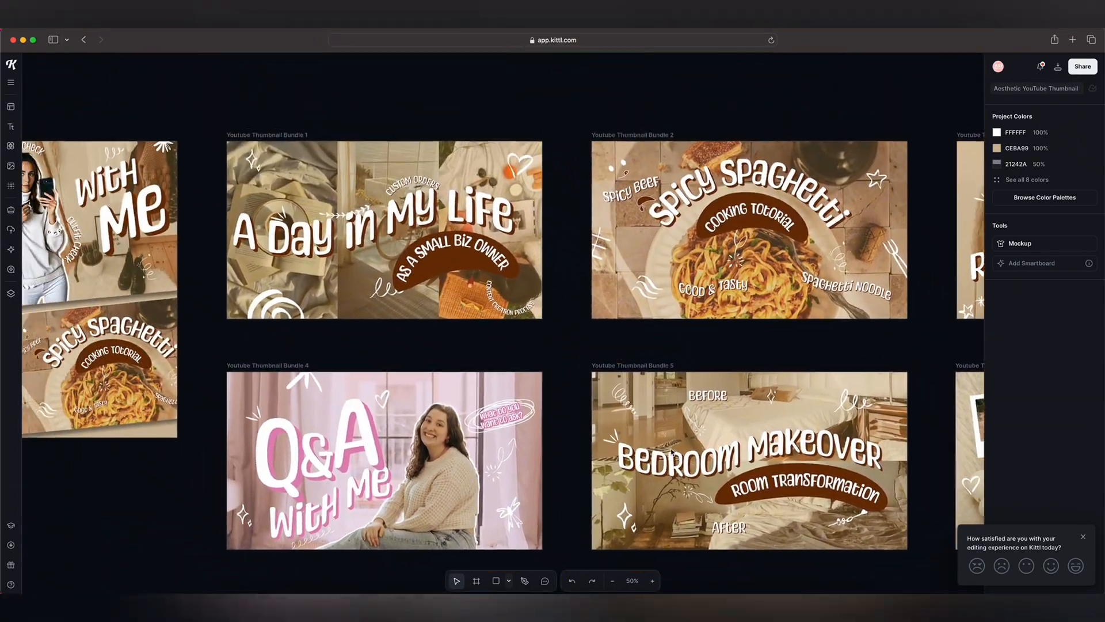
scroll(671, 451, left, 4)
scroll(672, 452, right, 12)
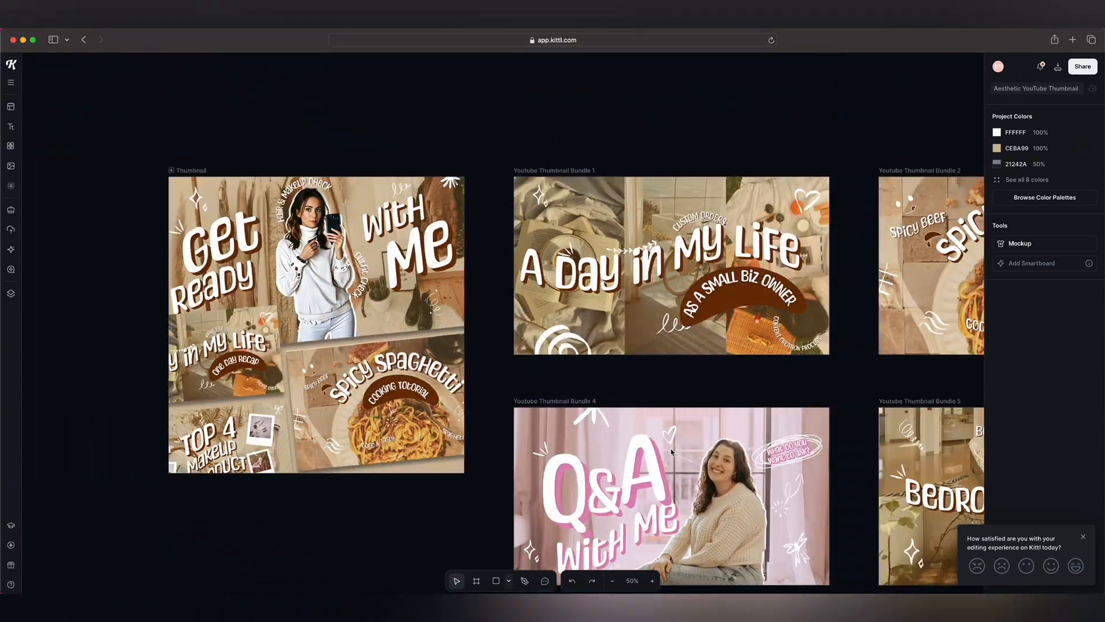
scroll(672, 452, down, 2)
scroll(672, 451, down, 3)
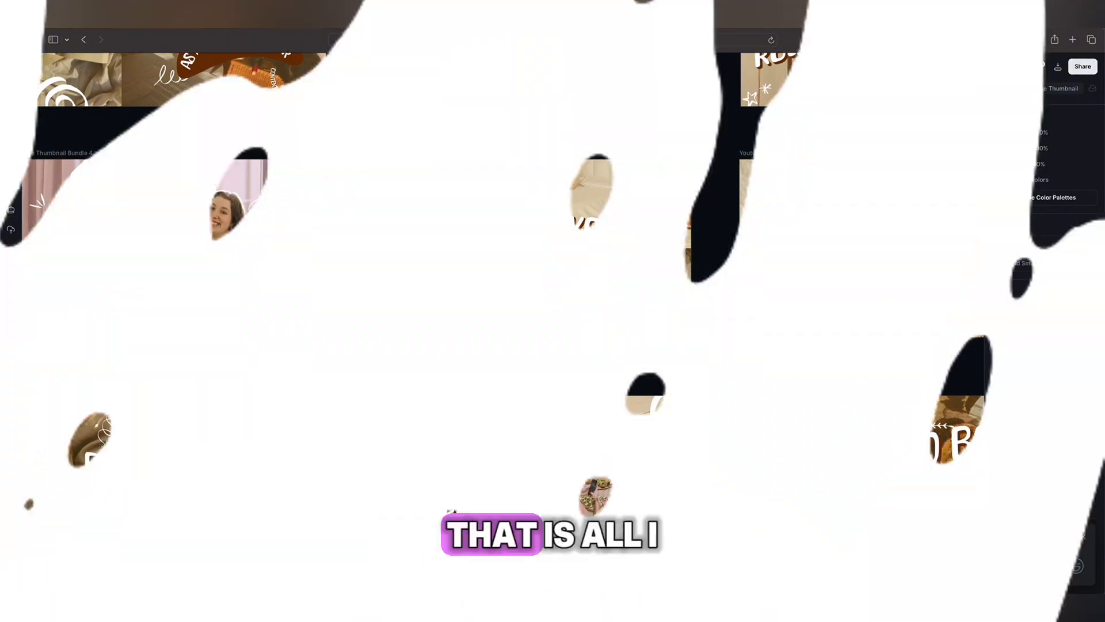